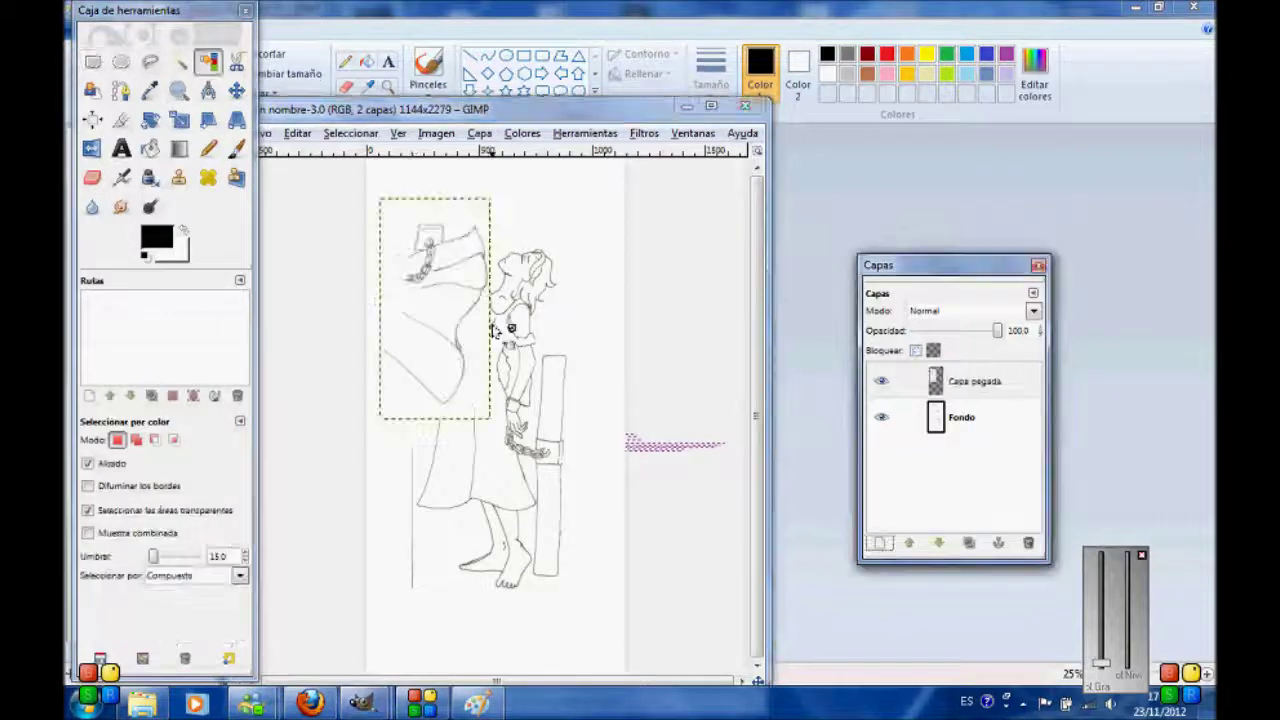
Select the white areas by colour and delete them from the Capa pegada and Fondo layers
{"action": "left_click", "coordinate": [418, 703]}
{"action": "left_click", "coordinate": [410, 705]}
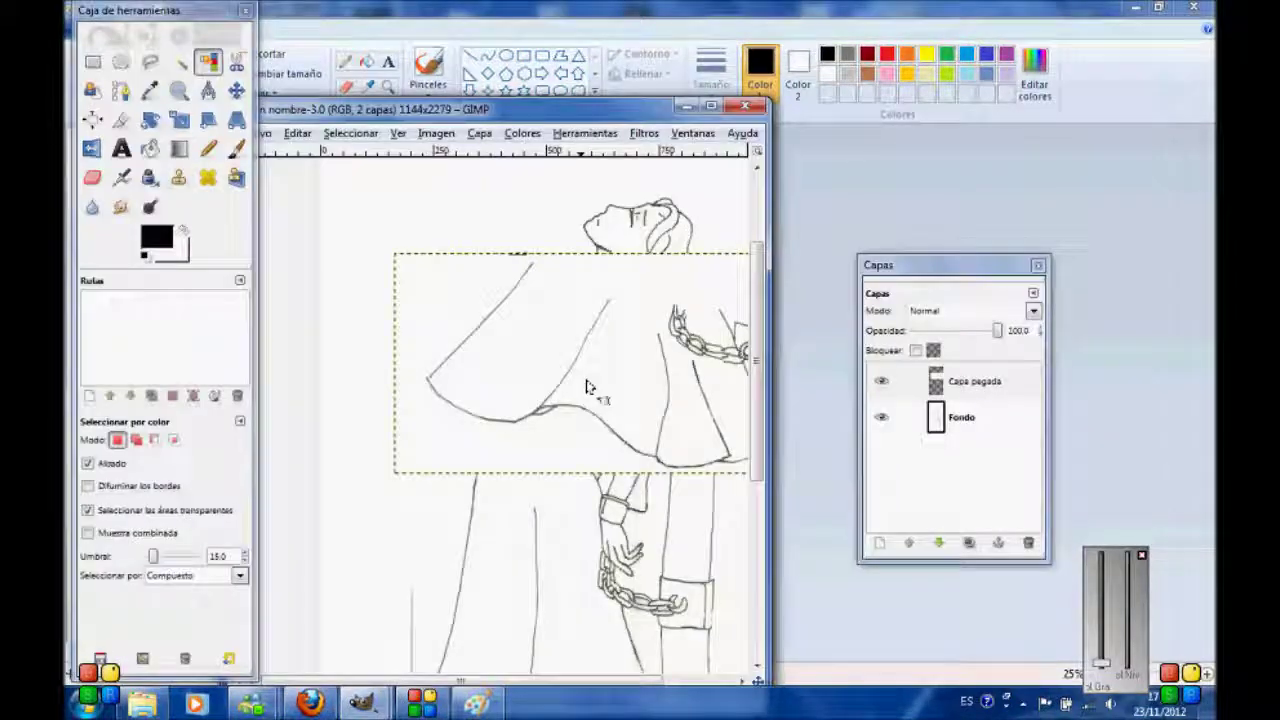
{"action": "double_click", "coordinate": [514, 103]}
{"action": "left_click", "coordinate": [480, 453]}
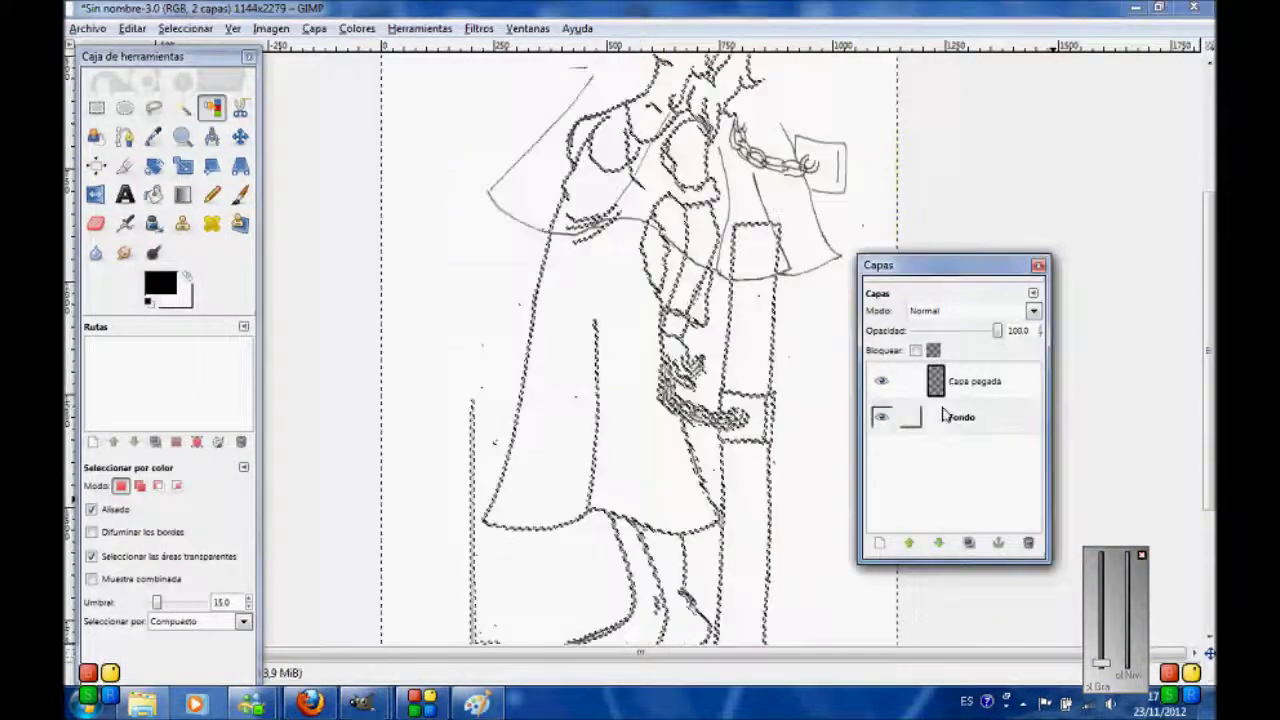
{"action": "key", "text": "Delete"}
{"action": "key", "text": "shift+e"}
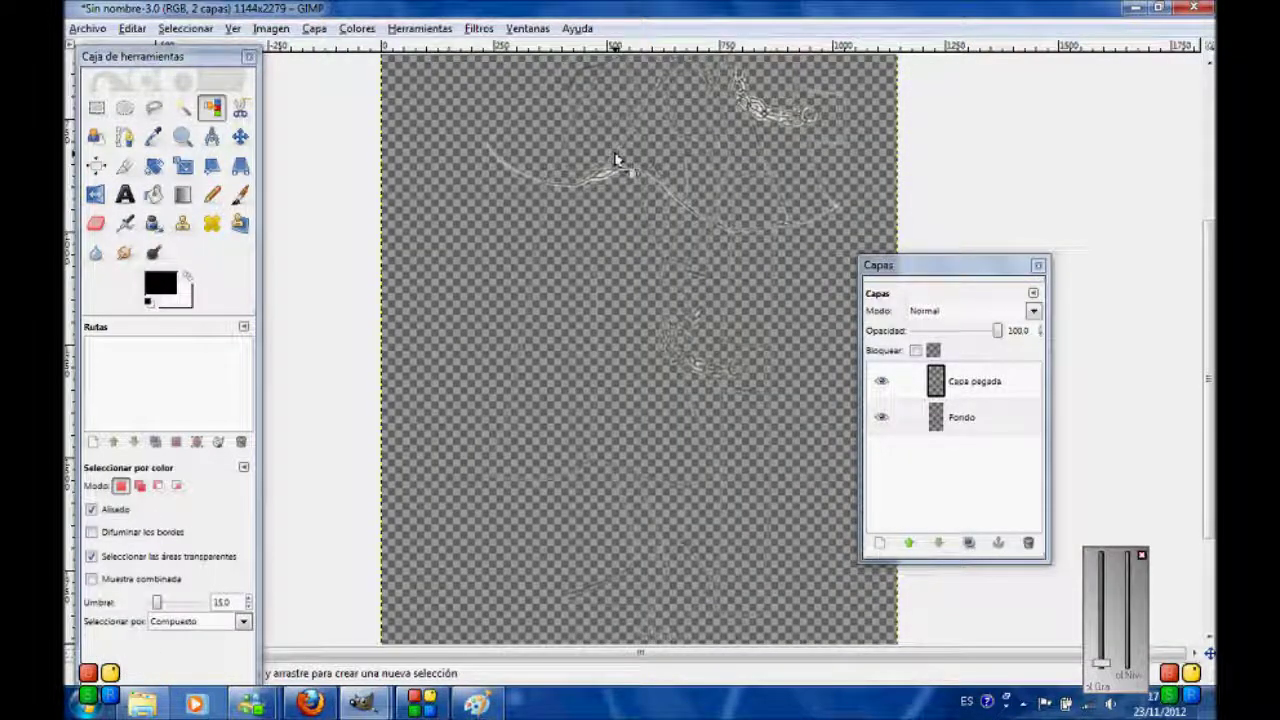
Align the chain and post plate of the pasted layer with those on Fondo and erase the overlapping straight skirt lines
{"action": "scroll", "coordinate": [615, 160], "scroll_direction": "up", "scroll_amount": 4}
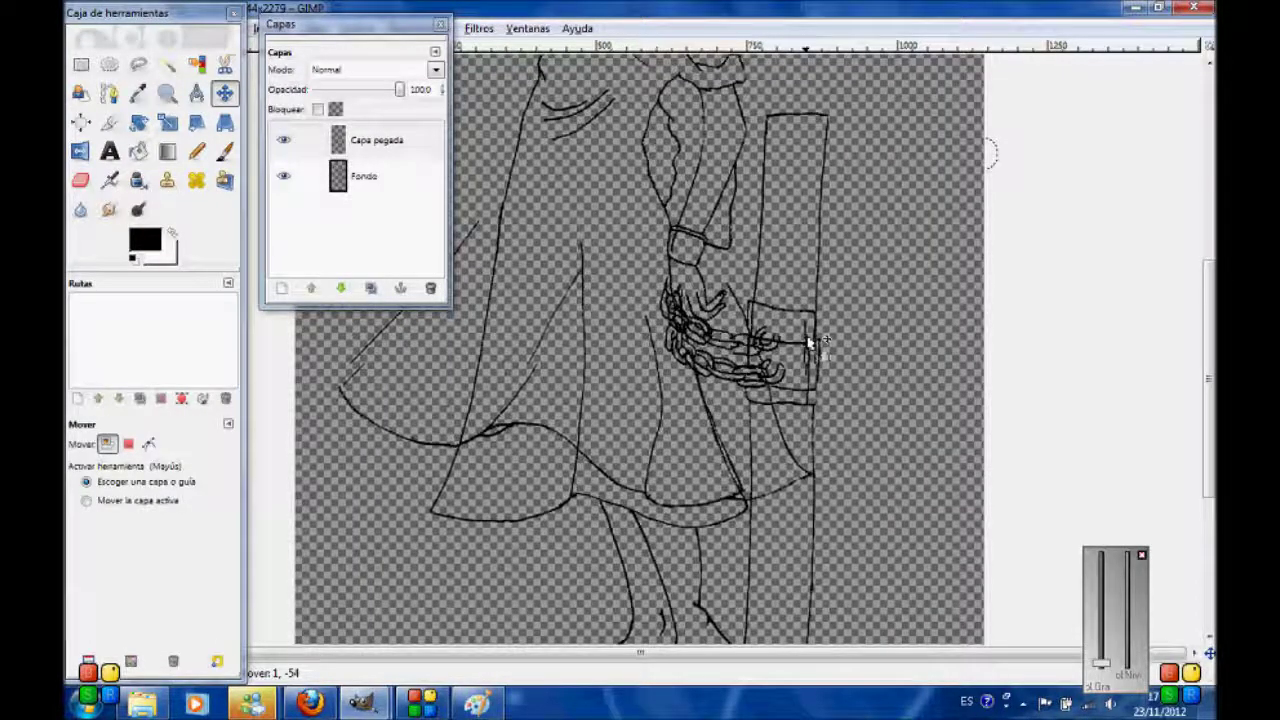
{"action": "left_click_drag", "start_coordinate": [810, 343], "coordinate": [815, 360]}
{"action": "left_click", "coordinate": [80, 180]}
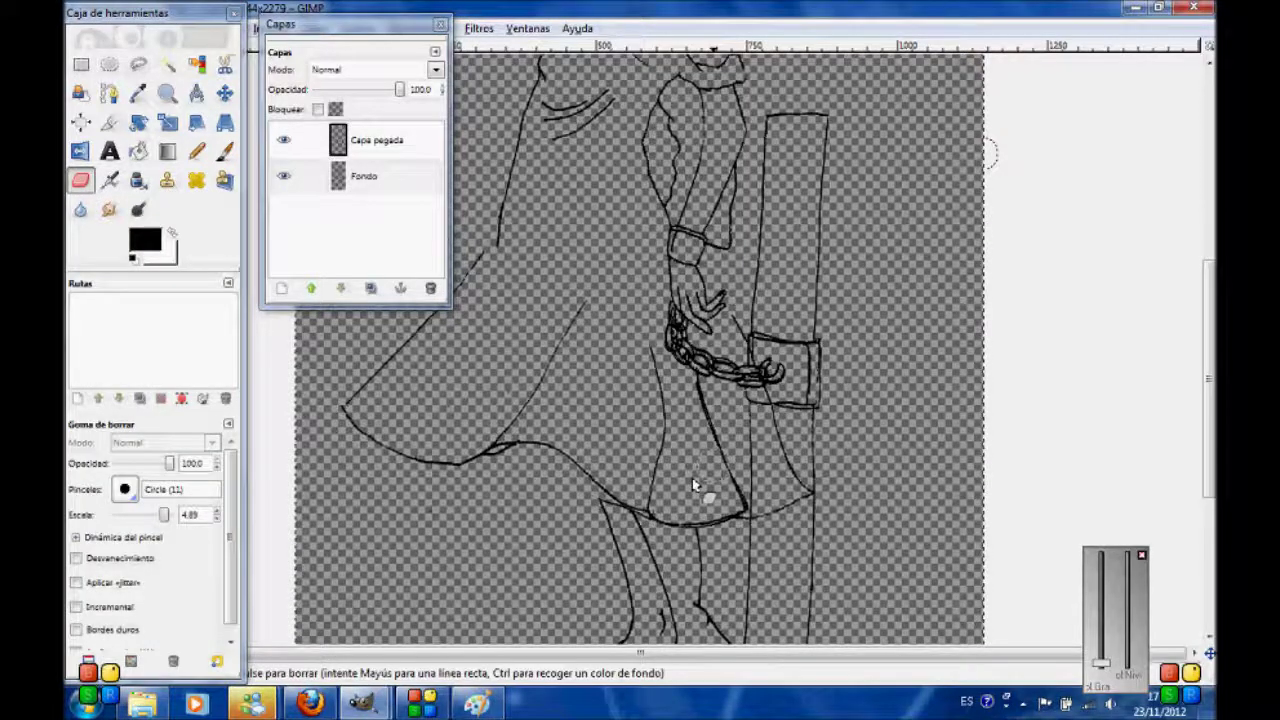
{"action": "key", "text": "plus"}
{"action": "key", "text": "plus"}
{"action": "key", "text": "plus"}
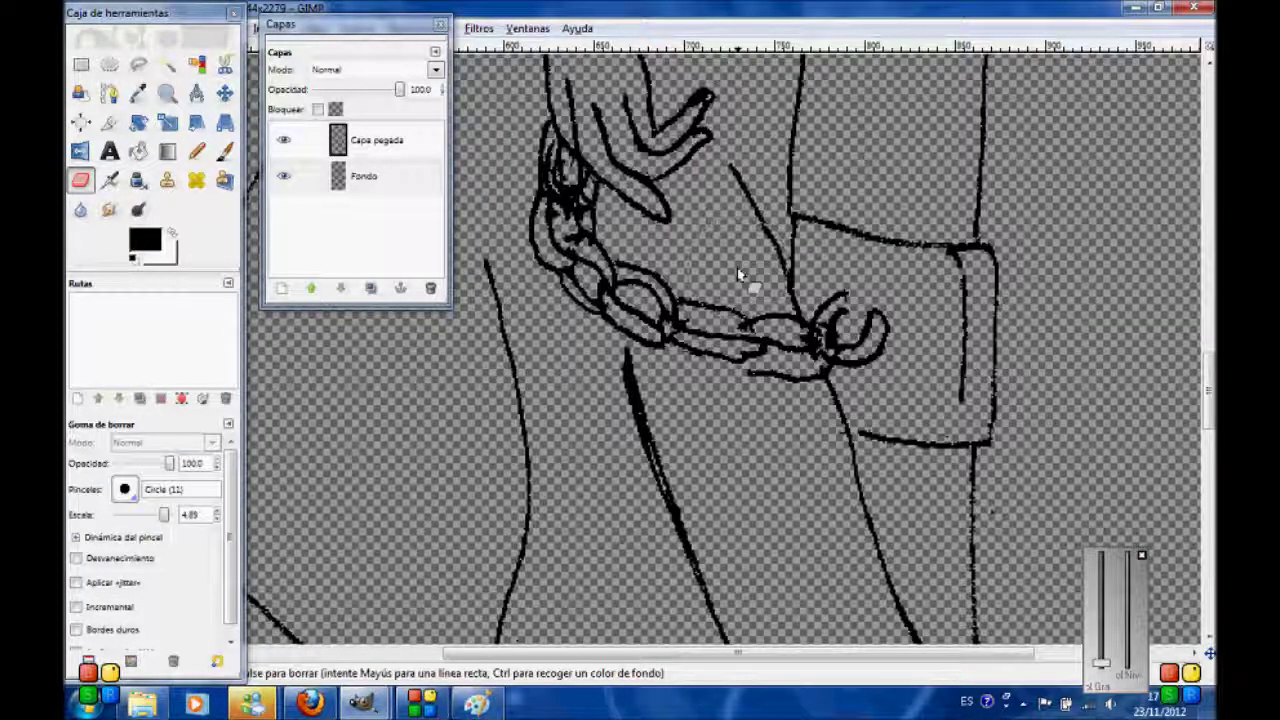
Erase the doubled line inside the skirt below the chain on the Fondo layer
{"action": "key", "text": "minus"}
{"action": "key", "text": "minus"}
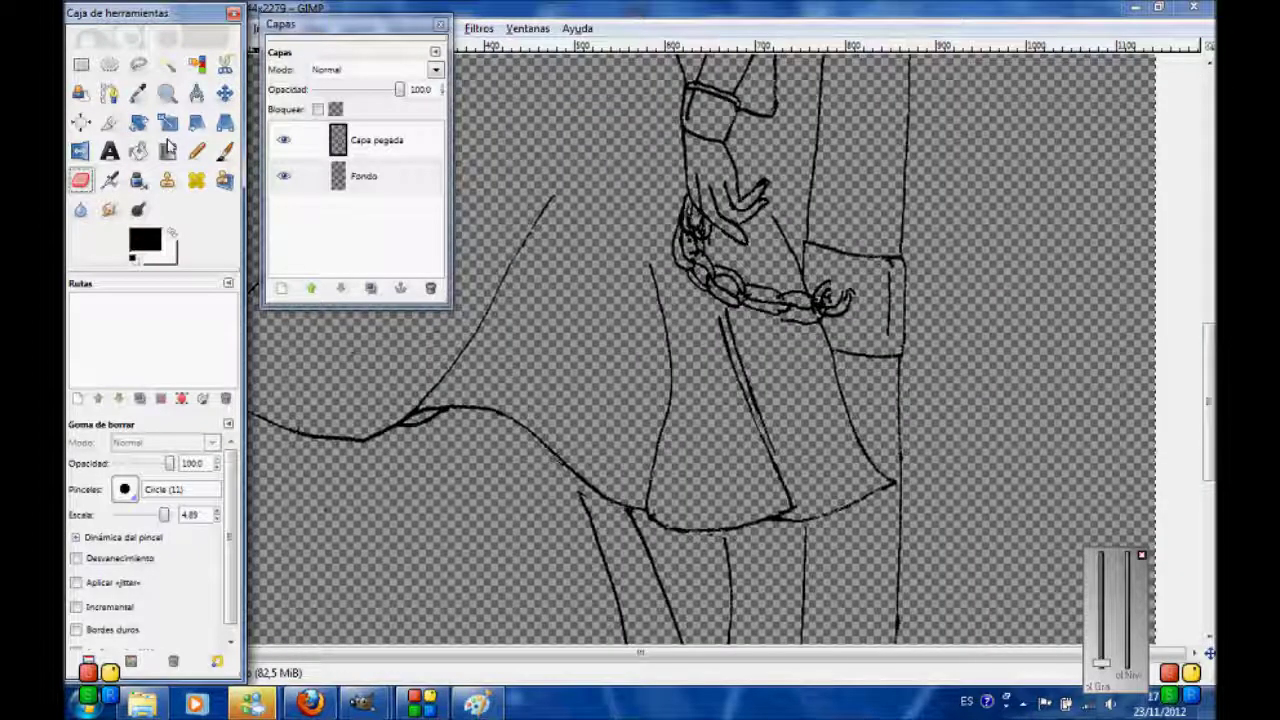
{"action": "left_click", "coordinate": [370, 176]}
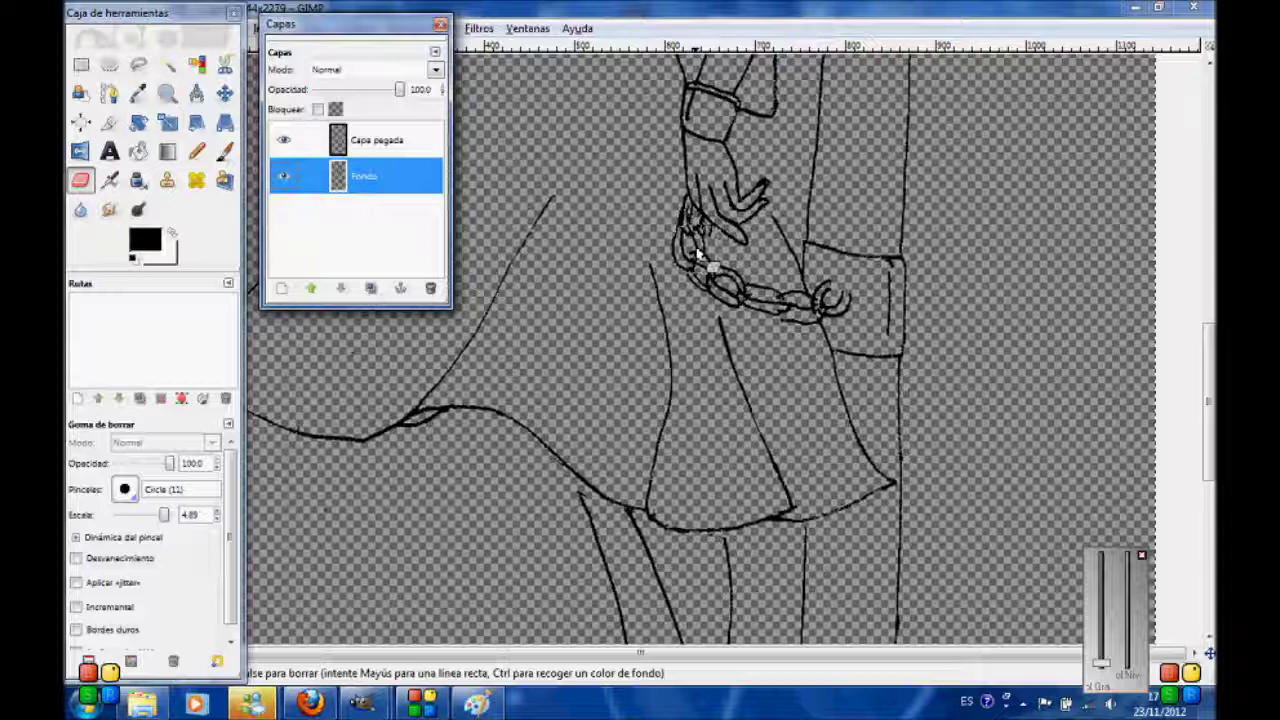
{"action": "scroll", "coordinate": [608, 294], "scroll_direction": "down", "scroll_amount": 1}
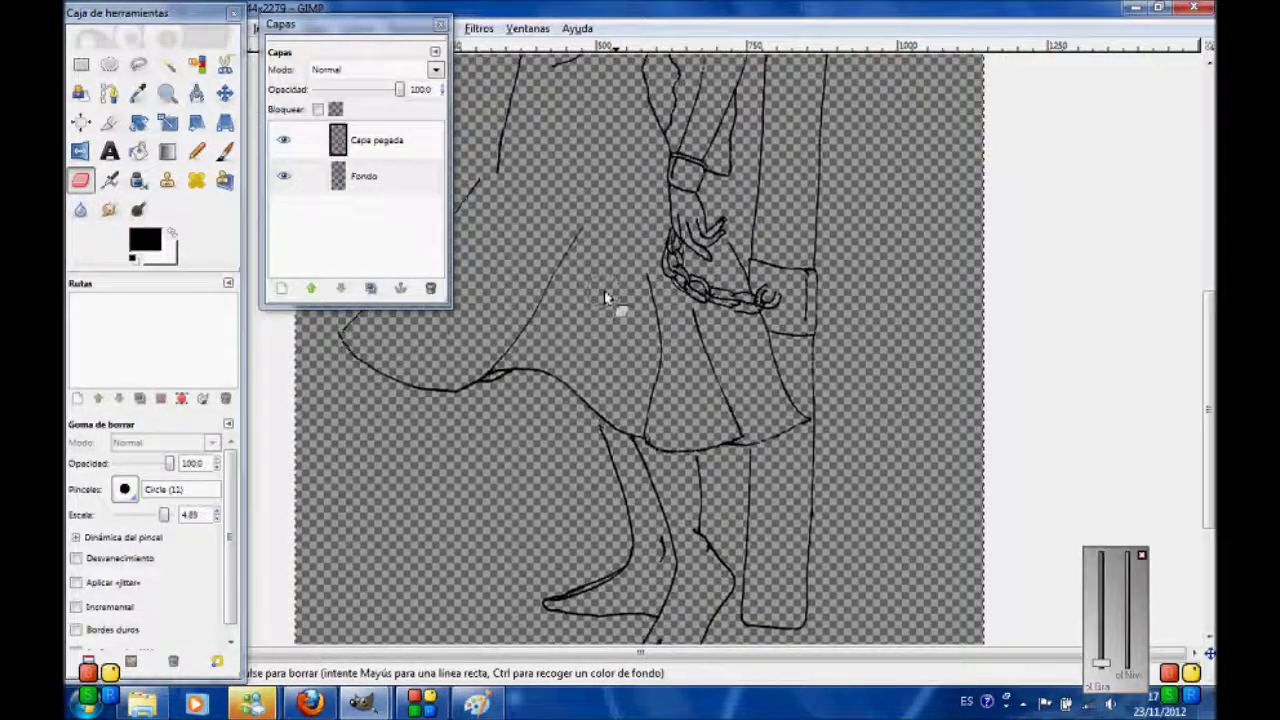
Touch up the outlines of the back, skirt hem and legs with the pencil and eraser
{"action": "scroll", "coordinate": [608, 298], "scroll_direction": "up", "scroll_amount": 2}
{"action": "key", "text": "n"}
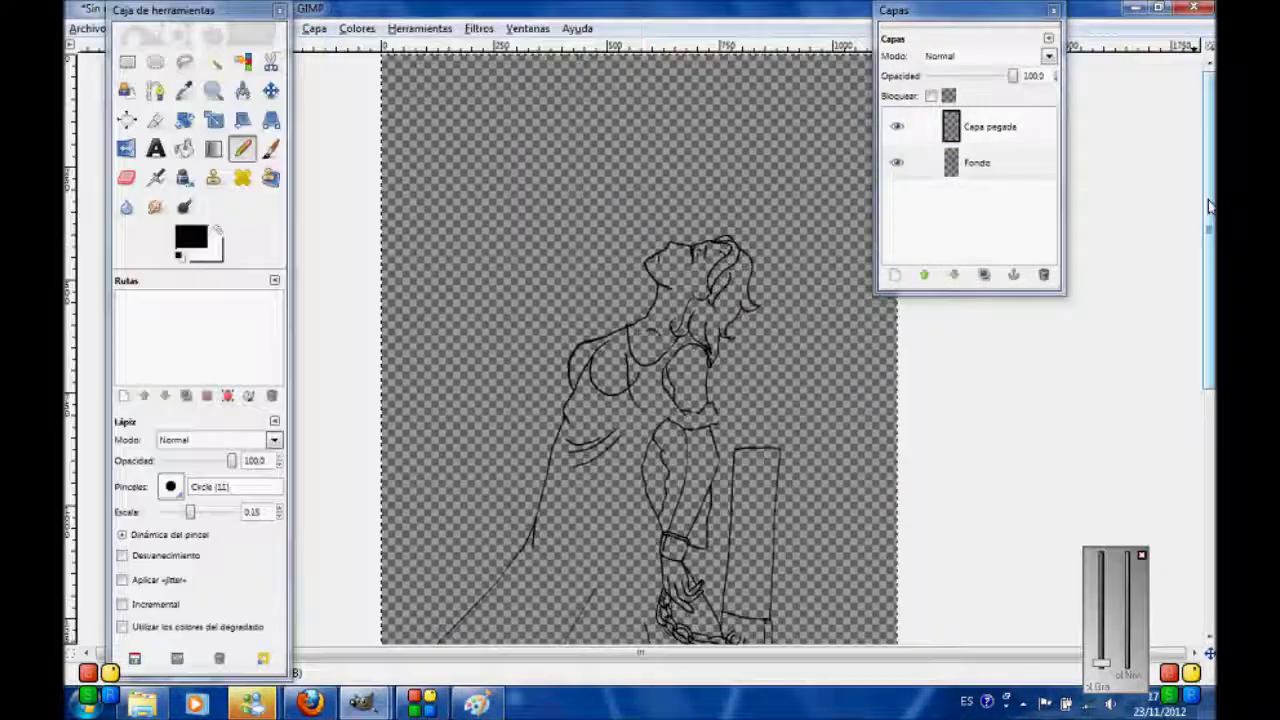
{"action": "scroll", "coordinate": [786, 306], "scroll_direction": "down", "scroll_amount": 5}
{"action": "key", "text": "shift+e"}
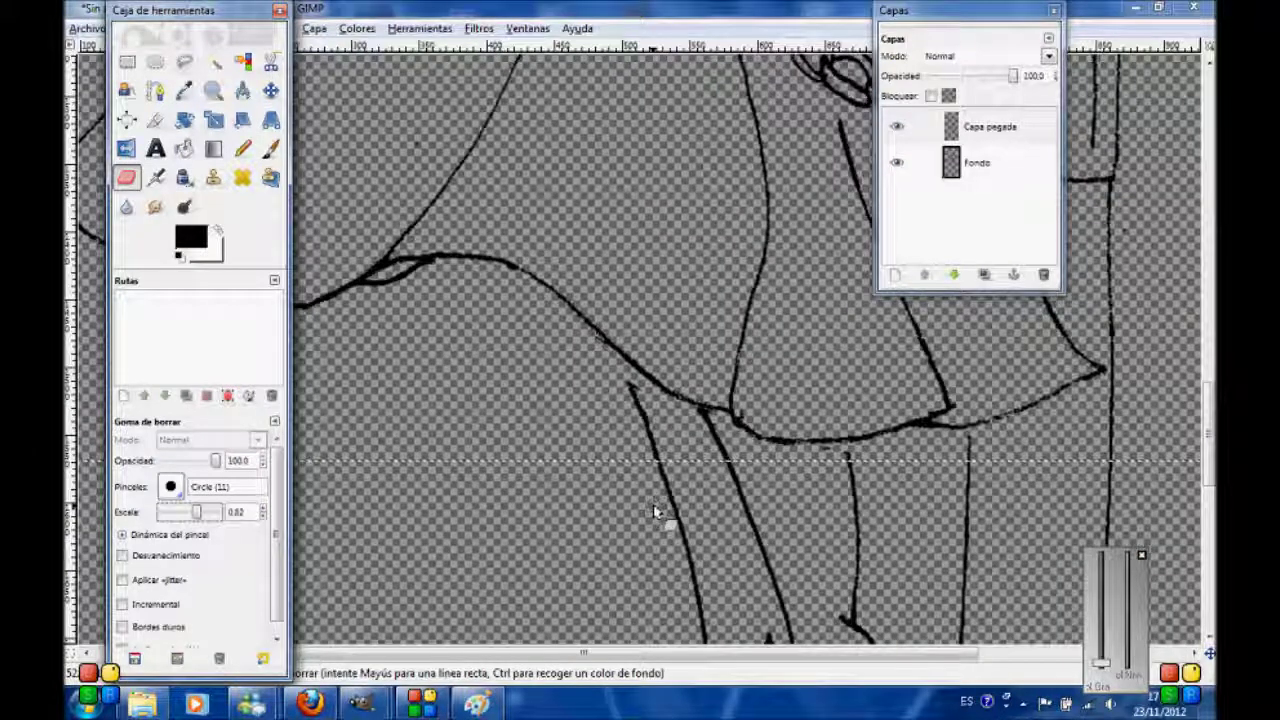
{"action": "key", "text": "ctrl+h"}
{"action": "key", "text": "n"}
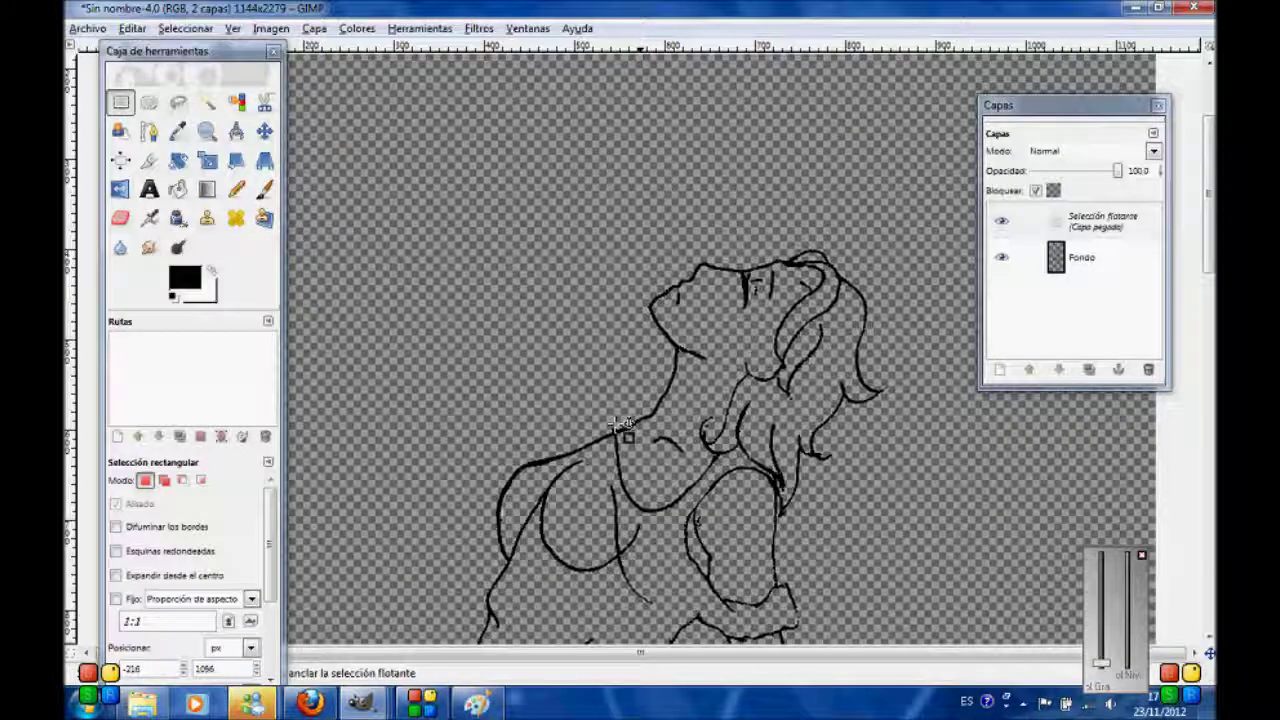
Turn the floating hair selection into its own layer and move it onto the back of the figure's head
{"action": "key", "text": "shift+ctrl+n"}
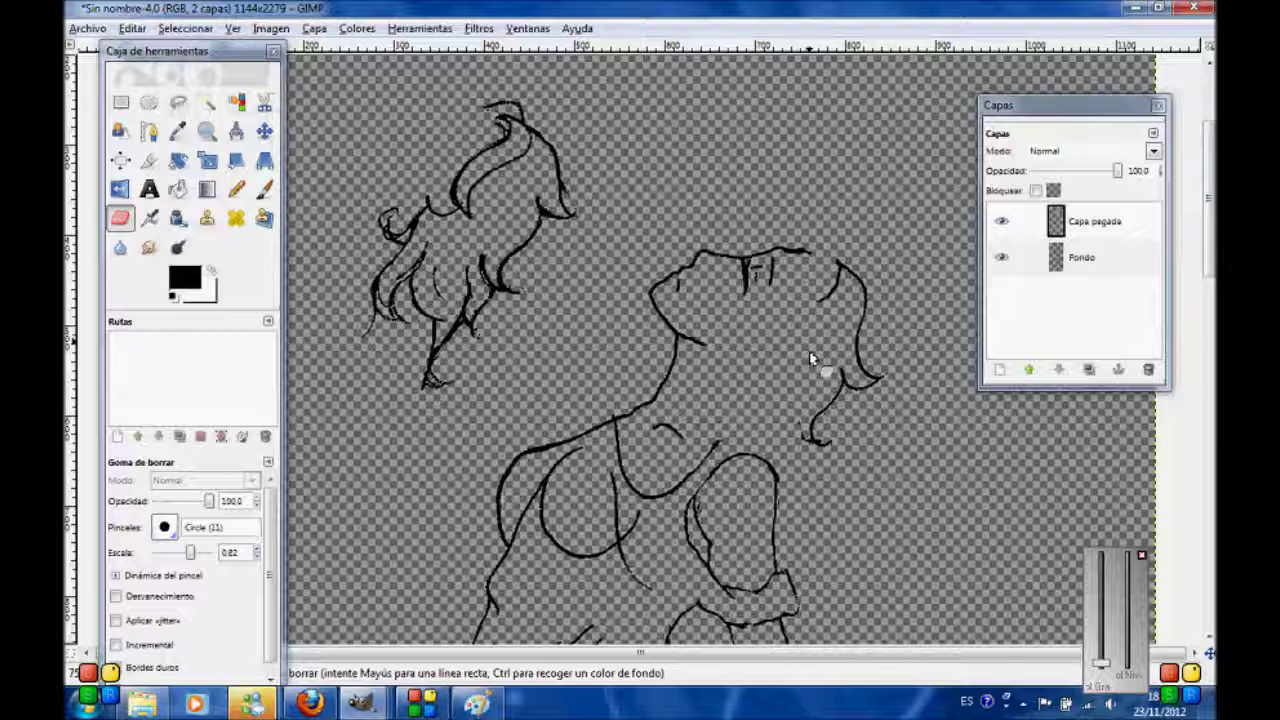
{"action": "key", "text": "m"}
{"action": "left_click_drag", "start_coordinate": [496, 286], "coordinate": [850, 443]}
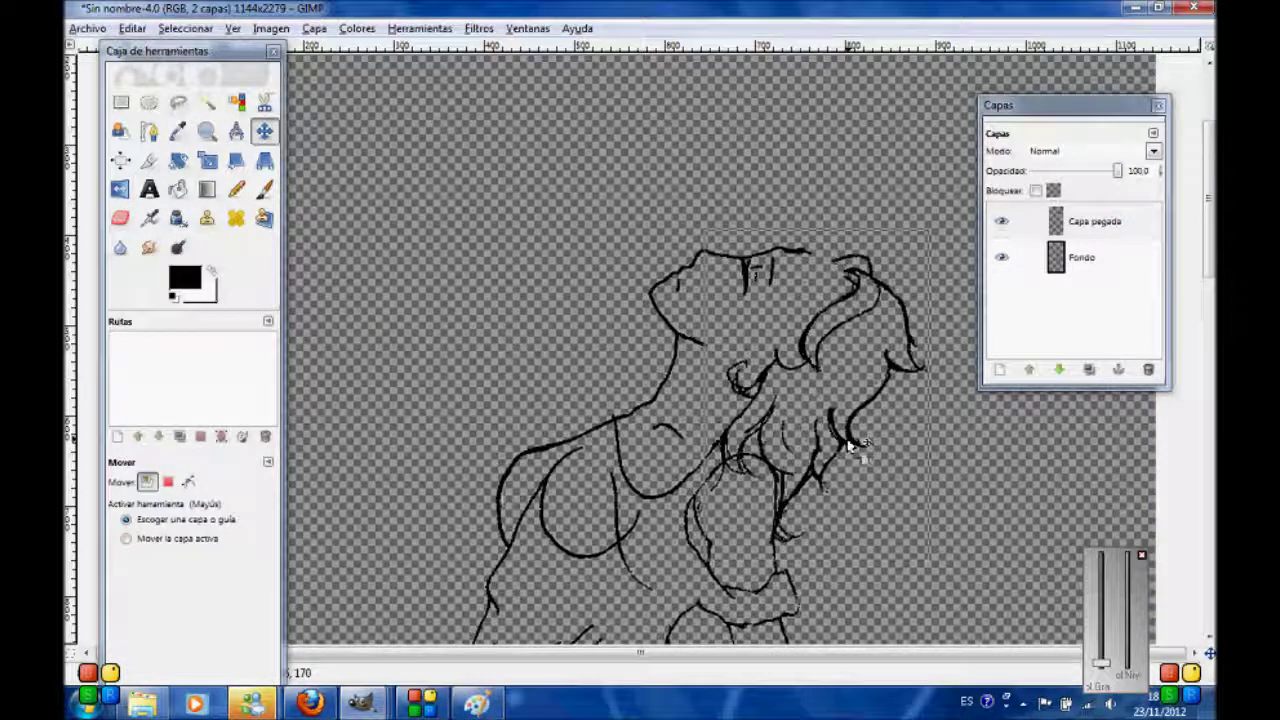
{"action": "left_click_drag", "start_coordinate": [850, 443], "coordinate": [812, 430]}
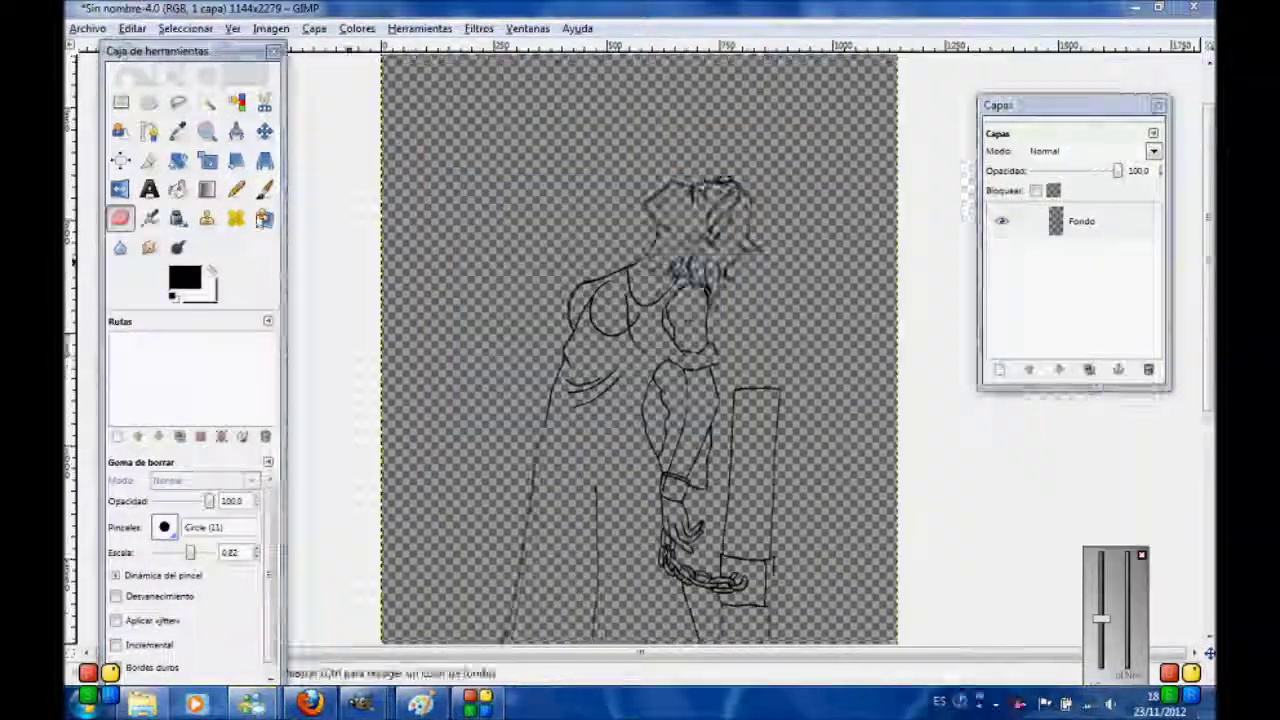
Switch to the open 1.xcf image and pick its pale skin tone as the foreground colour
{"action": "key", "text": "Tab"}
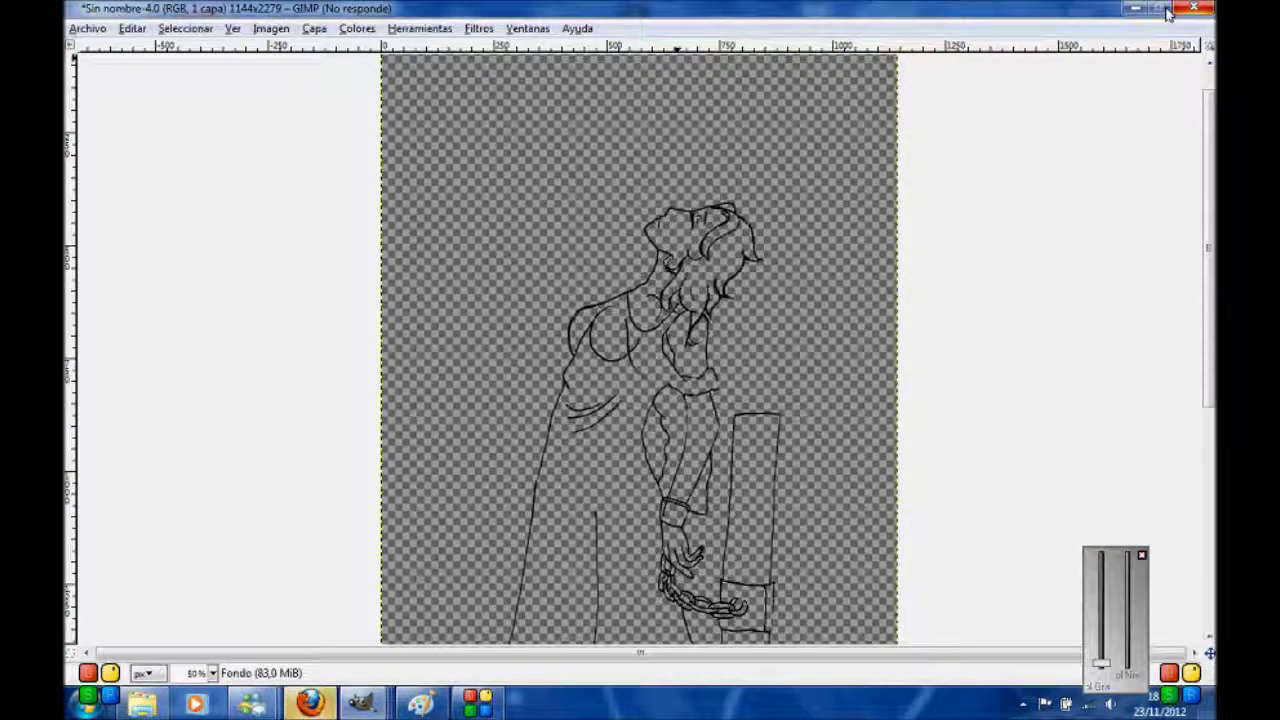
{"action": "mouse_move", "coordinate": [435, 711]}
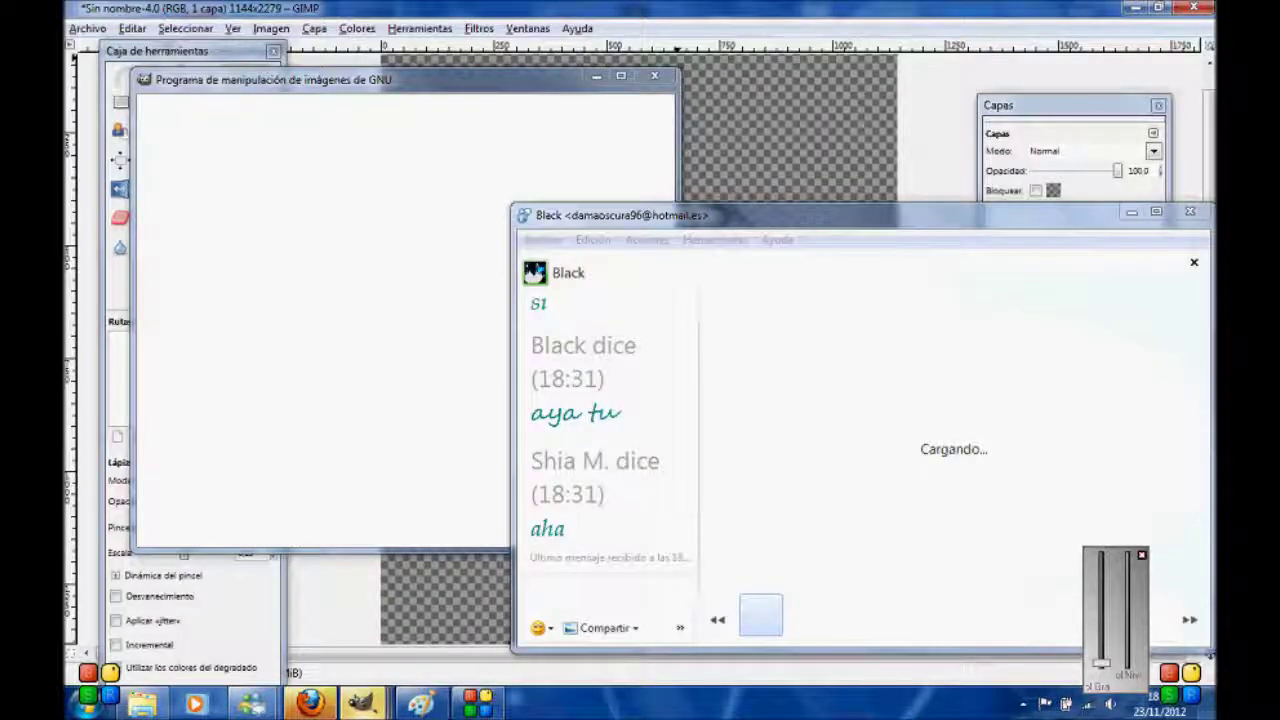
{"action": "mouse_move", "coordinate": [475, 703]}
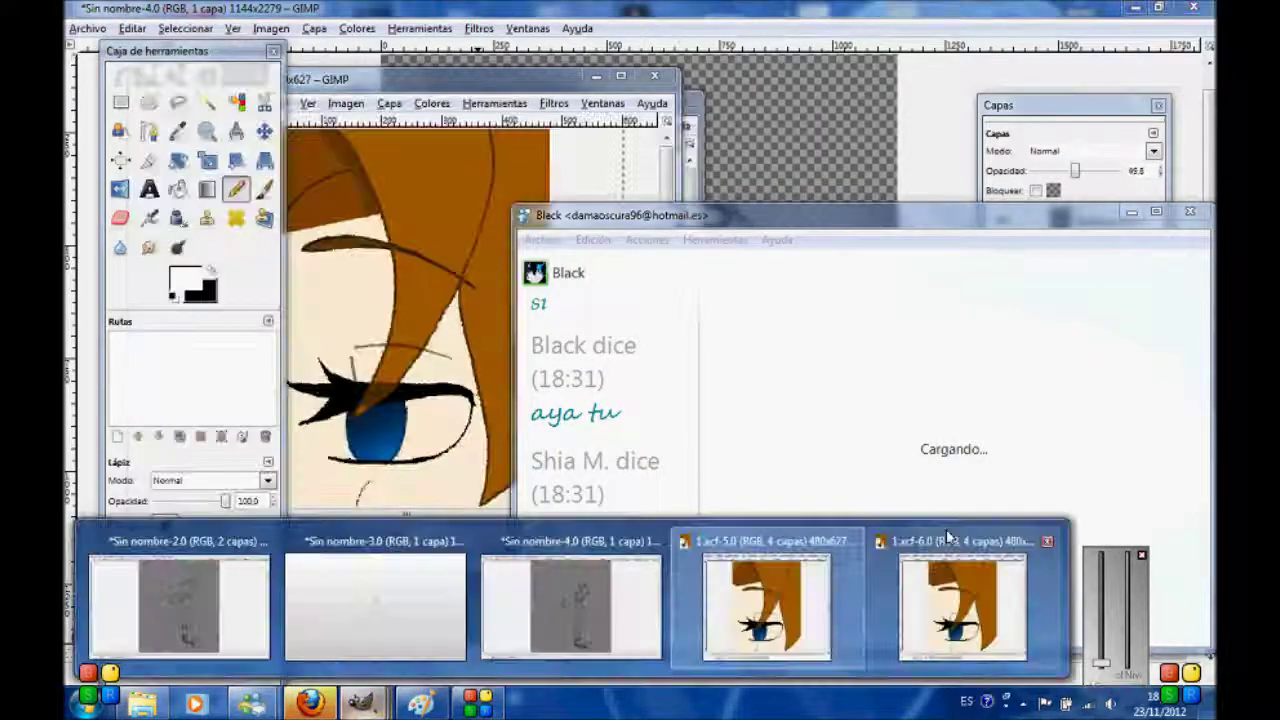
{"action": "left_click", "coordinate": [948, 540]}
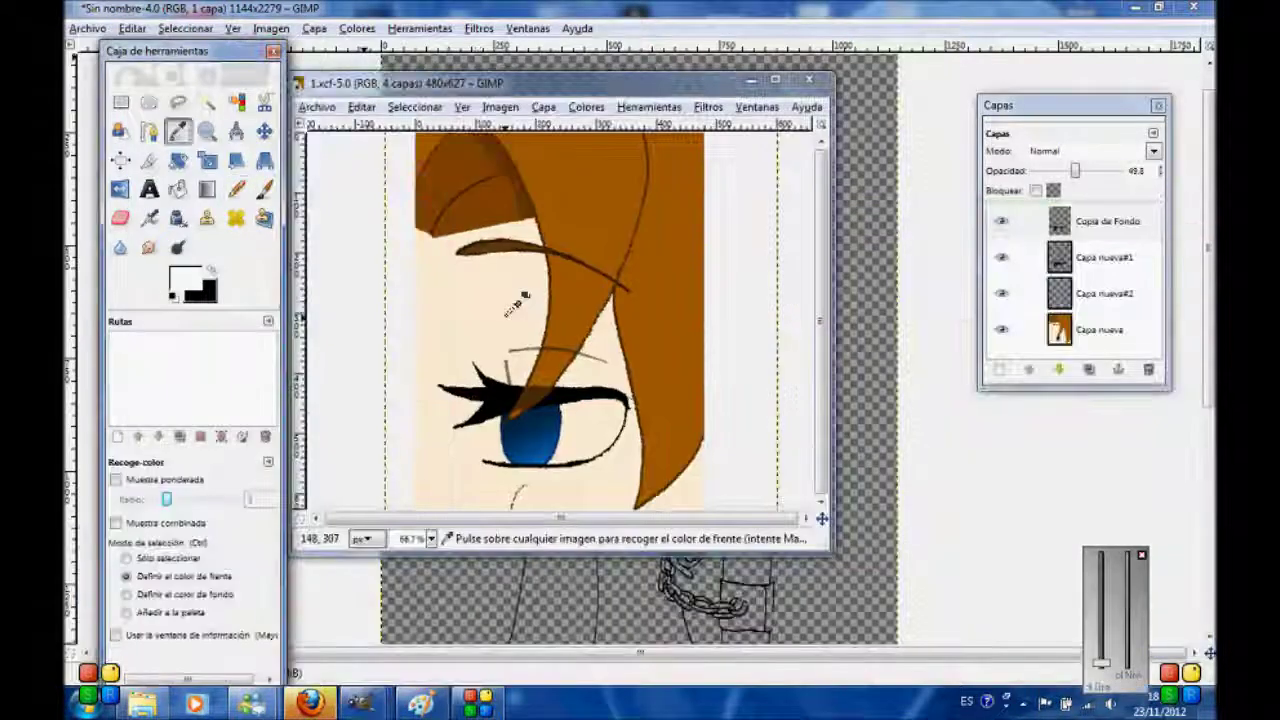
{"action": "left_click", "coordinate": [928, 333]}
Place the Copia de Fondo layer below Fondo and paint the neck and upper chest with the skin tone
{"action": "left_click_drag", "start_coordinate": [1100, 221], "coordinate": [1068, 287]}
{"action": "key", "text": "n"}
{"action": "scroll", "coordinate": [576, 370], "scroll_direction": "up", "scroll_amount": 3, "text": "ctrl"}
{"action": "scroll", "coordinate": [576, 370], "scroll_direction": "up", "scroll_amount": 1, "text": "ctrl"}
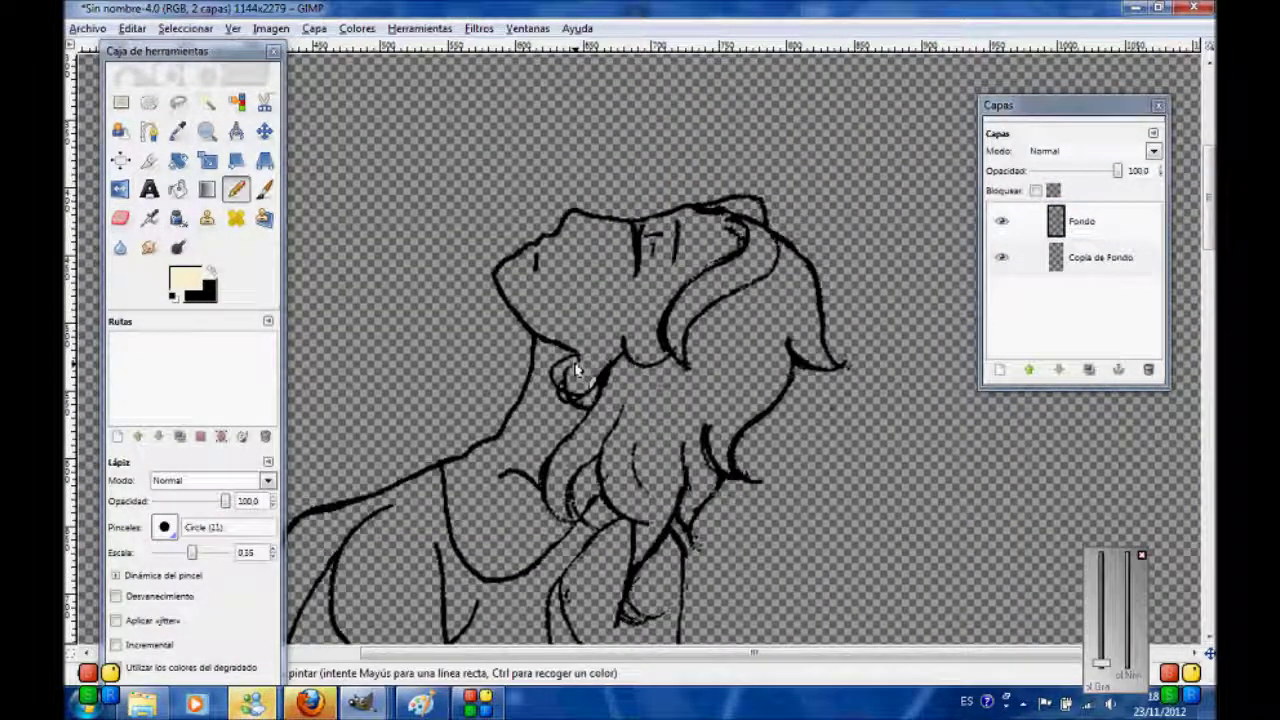
{"action": "mouse_move", "coordinate": [530, 325]}
{"action": "left_mouse_down"}
{"action": "mouse_move", "coordinate": [508, 275]}
{"action": "mouse_move", "coordinate": [660, 330]}
{"action": "mouse_move", "coordinate": [652, 368]}
{"action": "mouse_move", "coordinate": [668, 380]}
{"action": "mouse_move", "coordinate": [575, 395]}
{"action": "mouse_move", "coordinate": [450, 470]}
{"action": "left_mouse_up"}
{"action": "left_click_drag", "start_coordinate": [548, 435], "coordinate": [590, 510]}
{"action": "mouse_move", "coordinate": [598, 430]}
{"action": "left_mouse_down"}
{"action": "mouse_move", "coordinate": [449, 474]}
{"action": "mouse_move", "coordinate": [500, 585]}
{"action": "left_mouse_up"}
Outline the shoulder, forearm and hand in the skin tone and fill them with the same colour
{"action": "scroll", "coordinate": [888, 266], "scroll_direction": "down", "scroll_amount": 5}
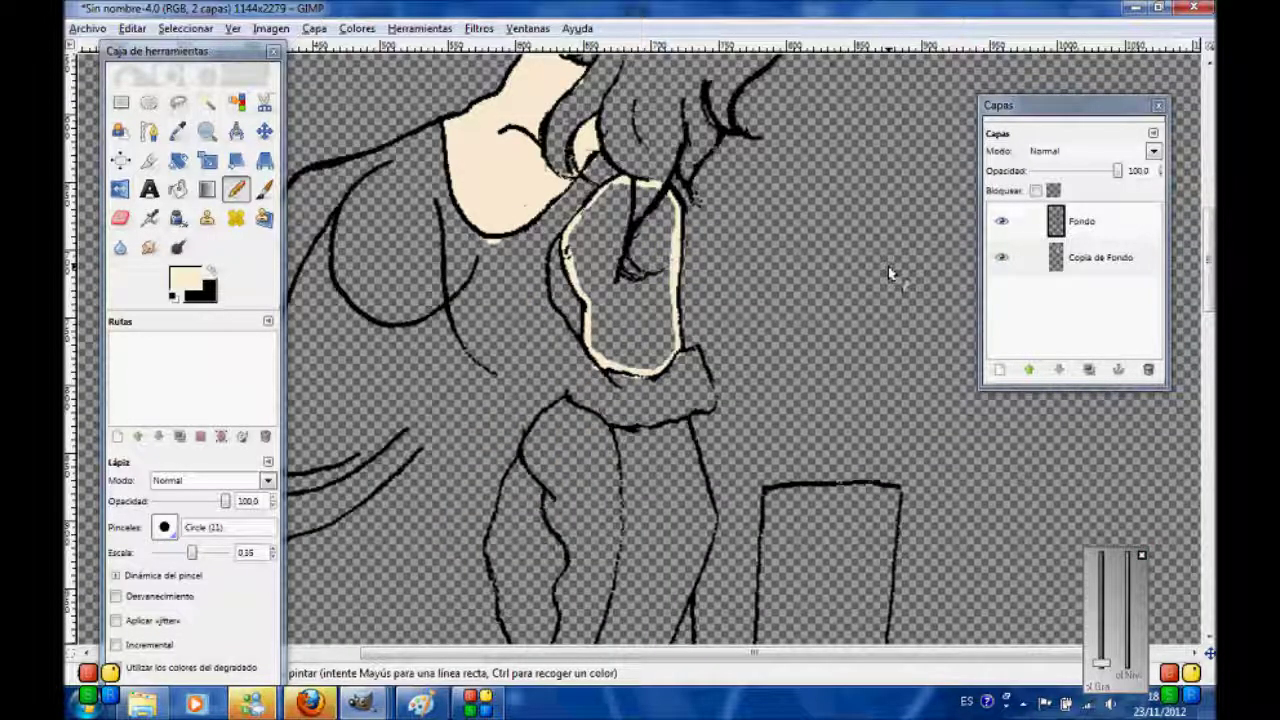
{"action": "scroll", "coordinate": [888, 266], "scroll_direction": "down", "scroll_amount": 5}
{"action": "scroll", "coordinate": [888, 266], "scroll_direction": "up", "scroll_amount": 1}
{"action": "mouse_move", "coordinate": [618, 158]}
{"action": "left_mouse_down"}
{"action": "mouse_move", "coordinate": [614, 325]}
{"action": "mouse_move", "coordinate": [575, 460]}
{"action": "mouse_move", "coordinate": [715, 246]}
{"action": "mouse_move", "coordinate": [682, 148]}
{"action": "left_mouse_up"}
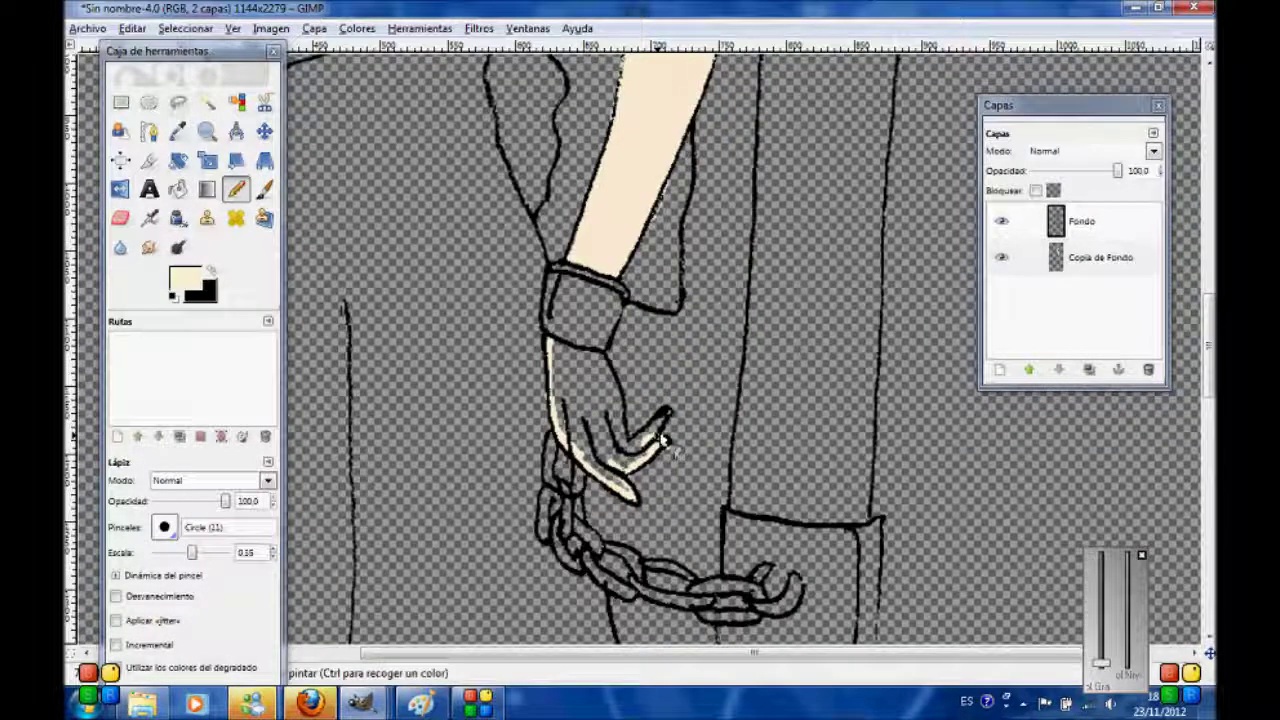
{"action": "key", "text": "shift+b"}
{"action": "left_click", "coordinate": [585, 400]}
{"action": "key", "text": "shift+e"}
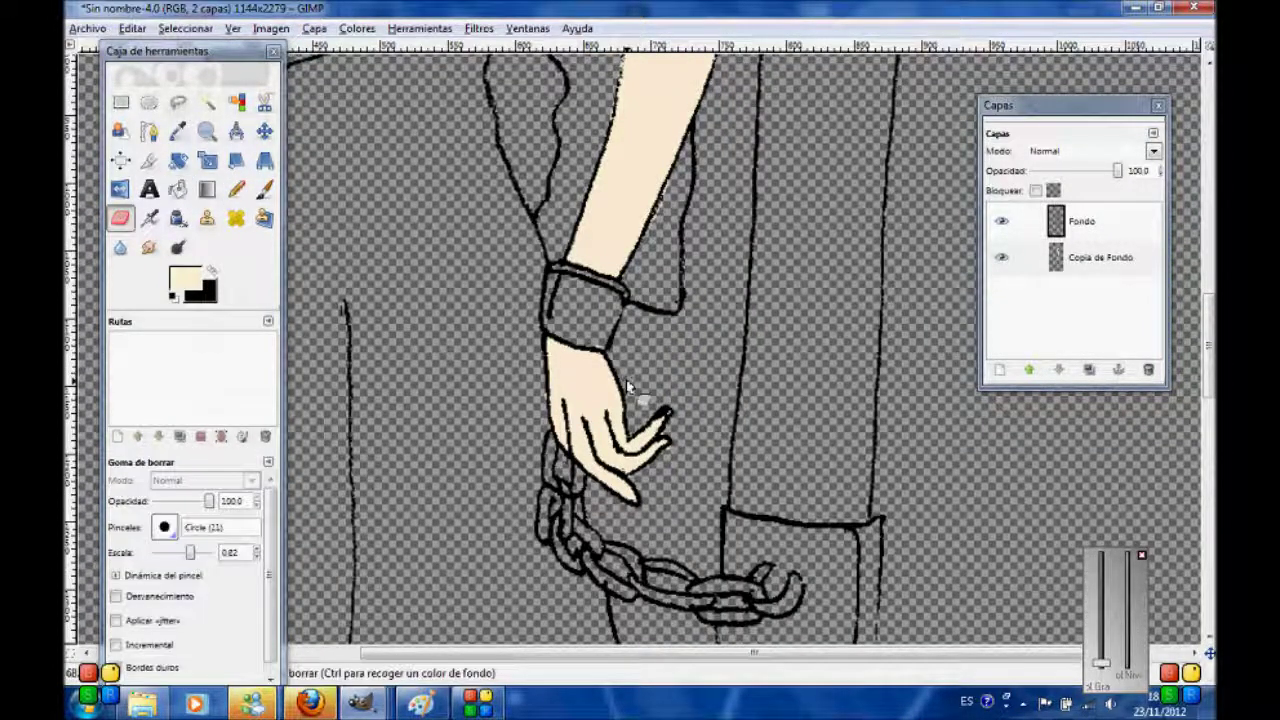
Outline the legs and the rear foot with straight pencil lines in the skin tone and bucket-fill them
{"action": "left_click_drag", "start_coordinate": [1207, 380], "coordinate": [1202, 478]}
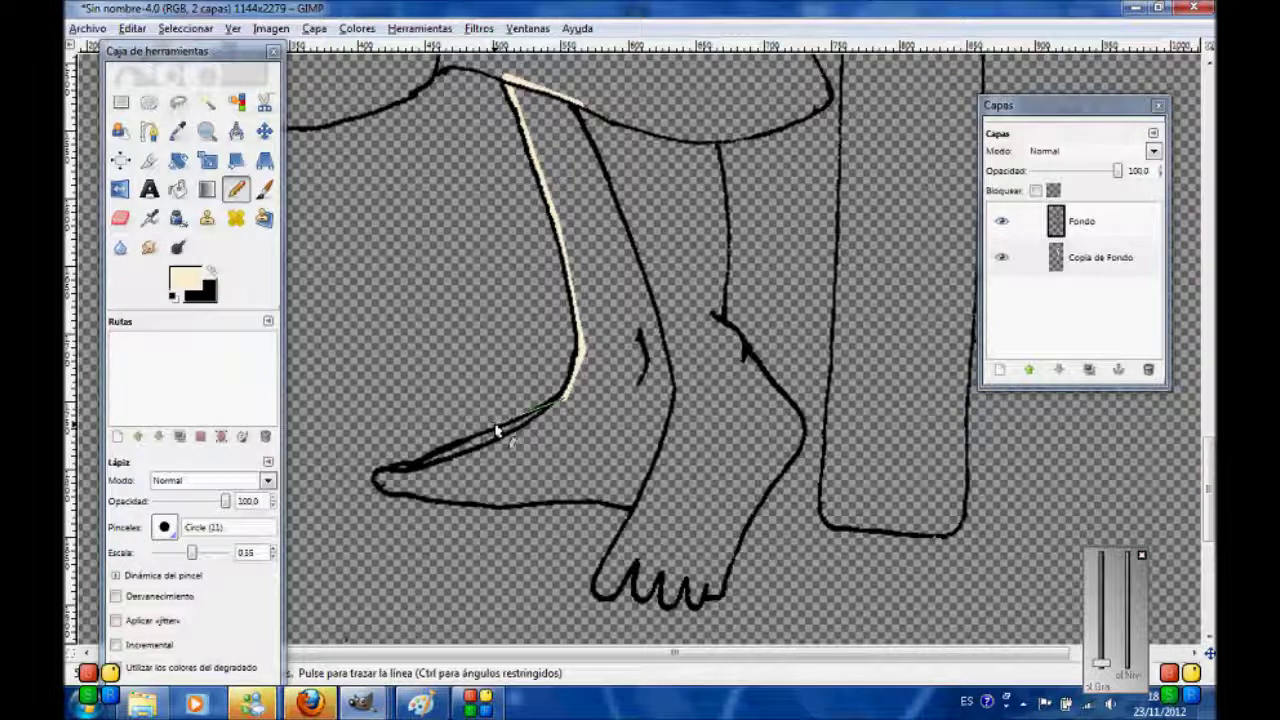
{"action": "left_click", "coordinate": [440, 455], "text": "shift"}
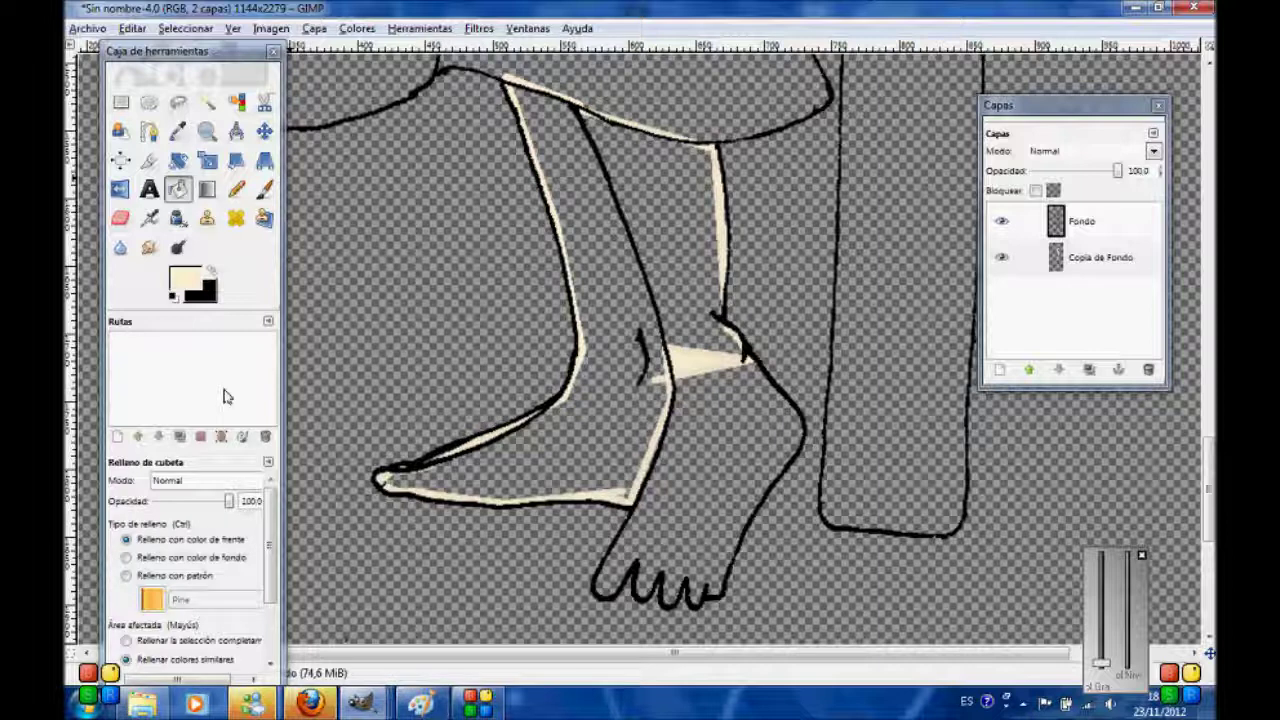
{"action": "left_click", "coordinate": [568, 254]}
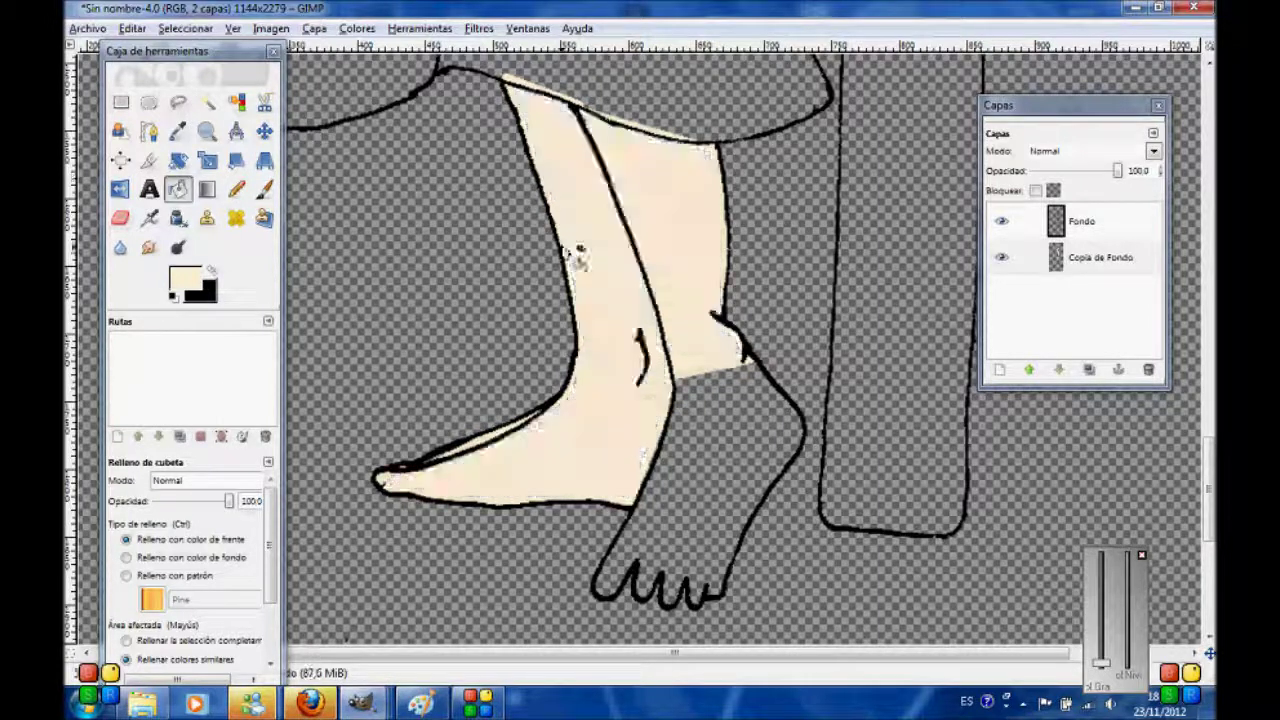
Change the foreground colour to a mustard yellow for painting on the new layer
{"action": "key", "text": "minus"}
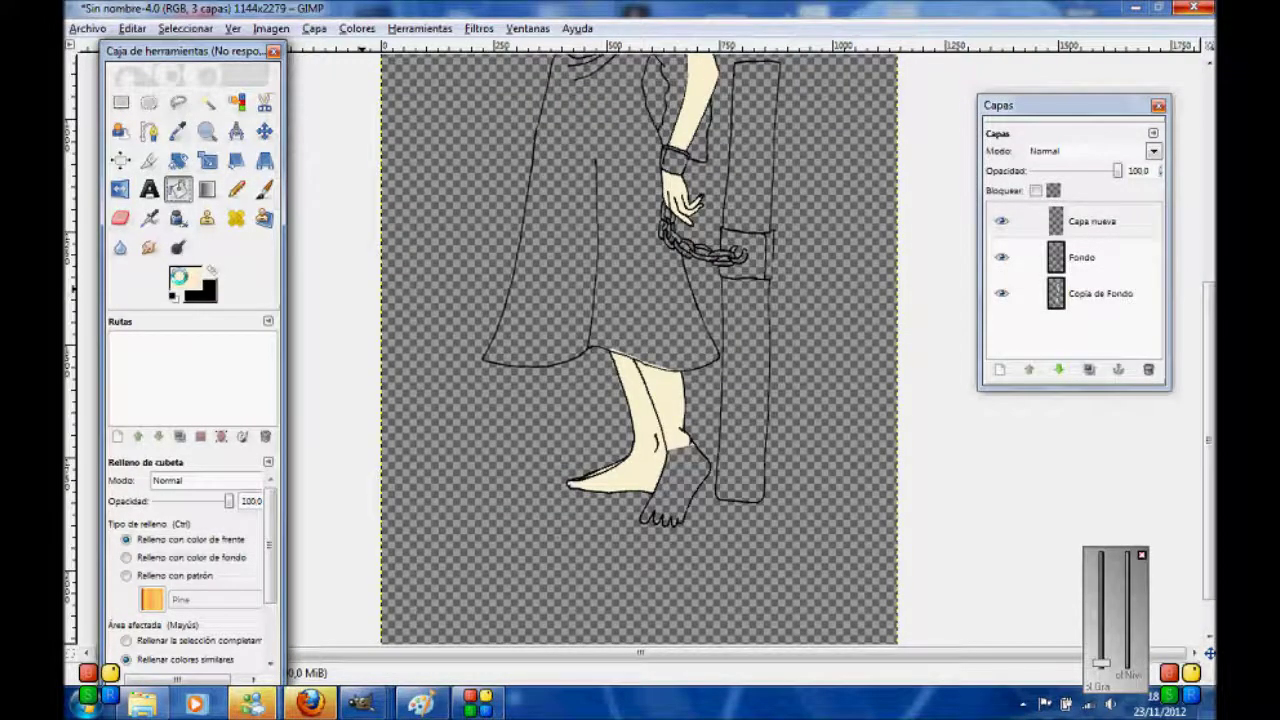
{"action": "left_click", "coordinate": [181, 284]}
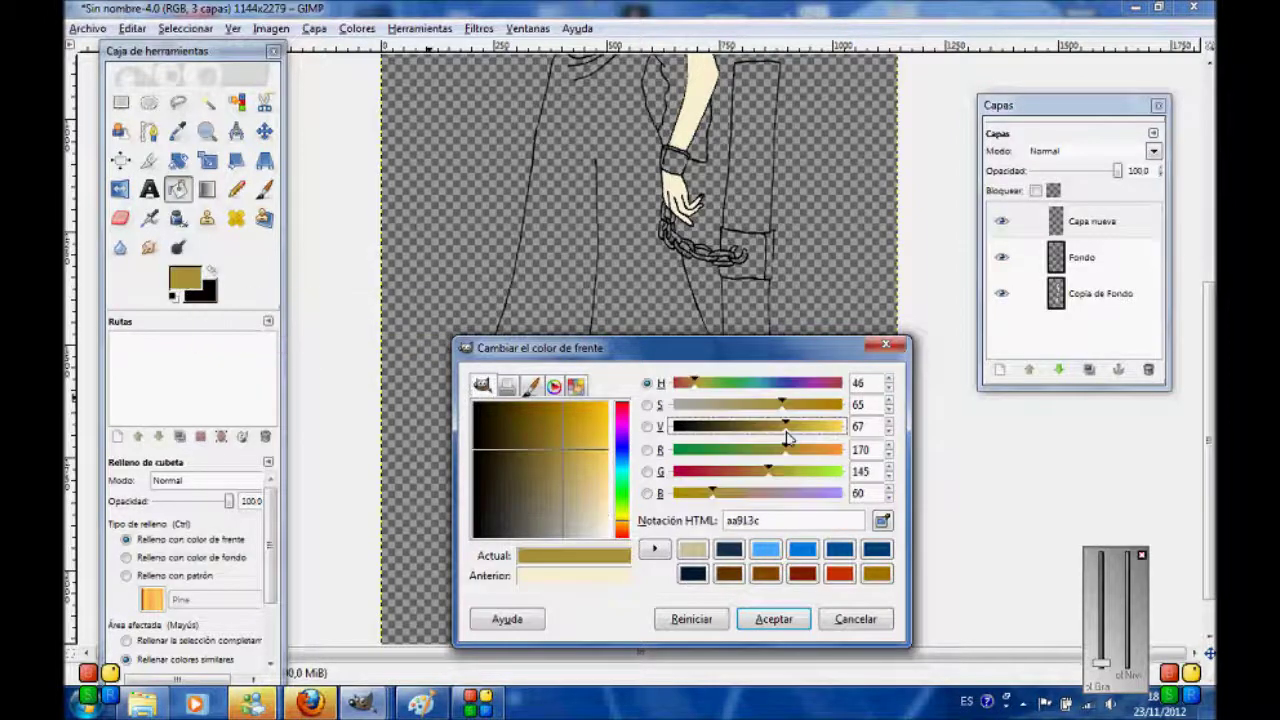
{"action": "key", "text": "Return"}
Paint mustard-yellow ground over the feet and post base, smudging it outward with a brush scale of 5.50
{"action": "key", "text": "n"}
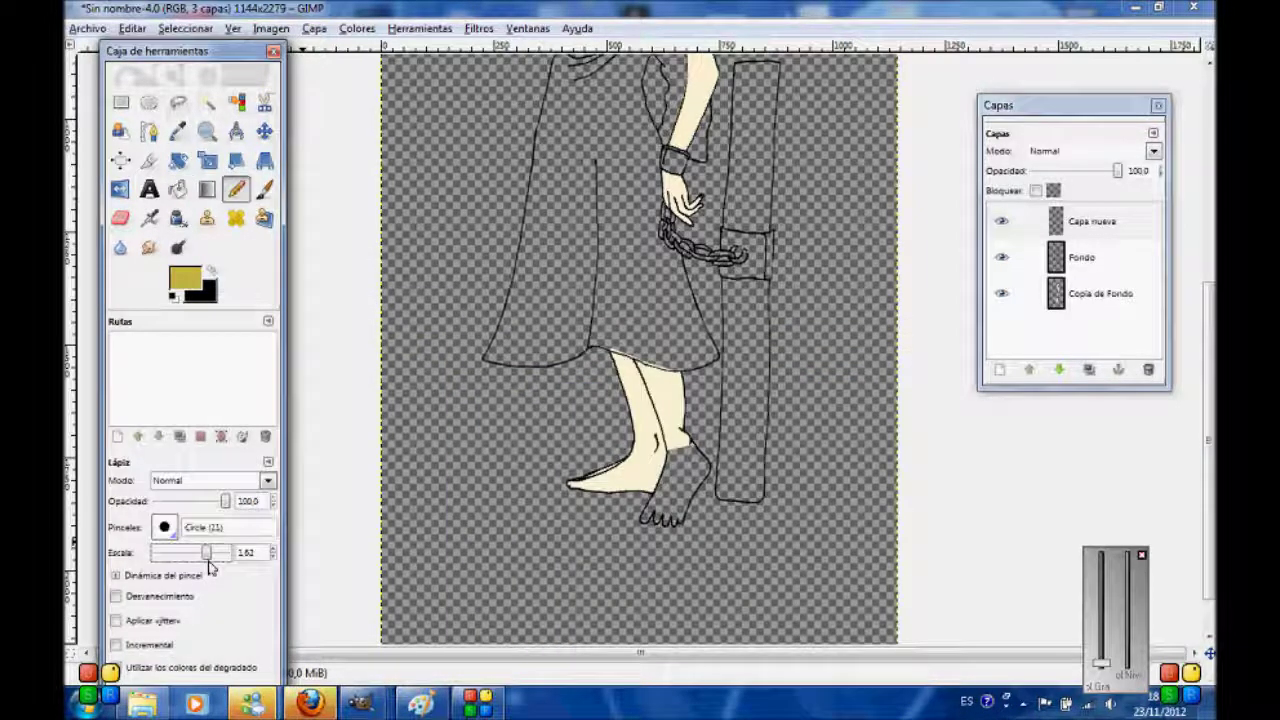
{"action": "key", "text": "s"}
{"action": "left_click_drag", "start_coordinate": [203, 552], "coordinate": [219, 552]}
{"action": "mouse_move", "coordinate": [700, 475]}
{"action": "left_mouse_down"}
{"action": "mouse_move", "coordinate": [676, 499]}
{"action": "mouse_move", "coordinate": [699, 651]}
{"action": "mouse_move", "coordinate": [700, 541]}
{"action": "mouse_move", "coordinate": [928, 634]}
{"action": "left_mouse_up"}
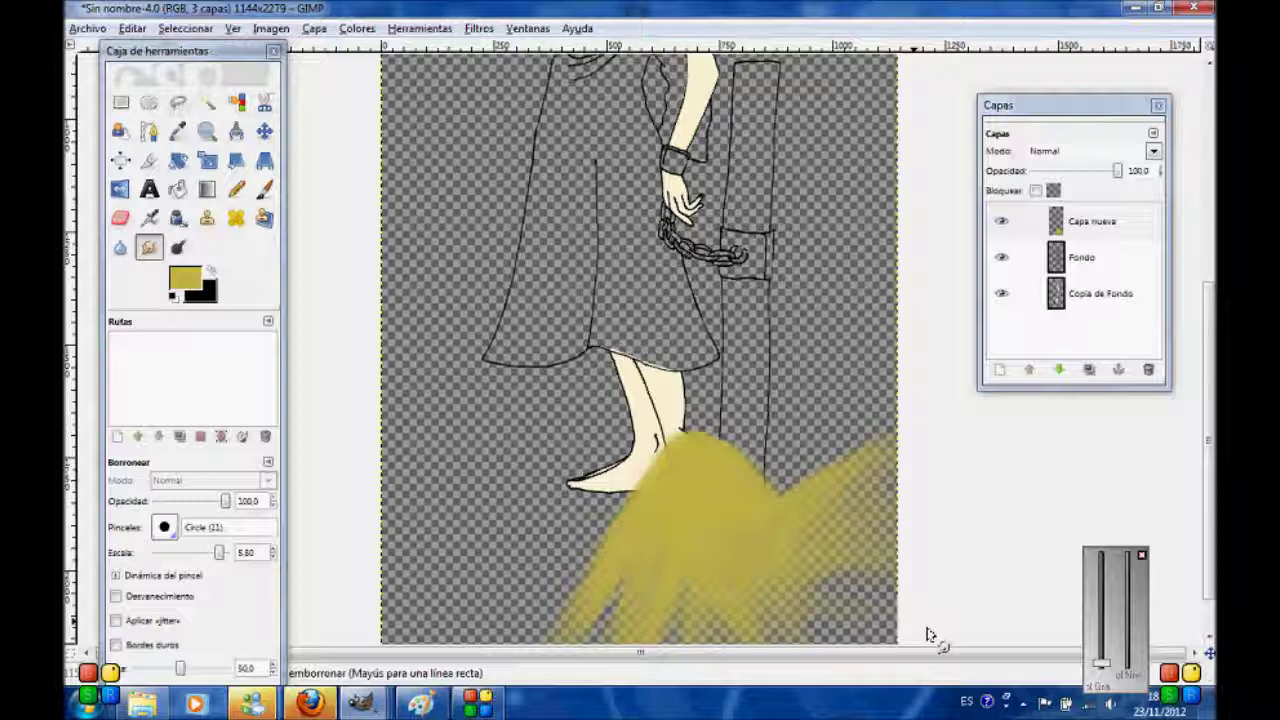
{"action": "left_click_drag", "start_coordinate": [680, 500], "coordinate": [525, 510]}
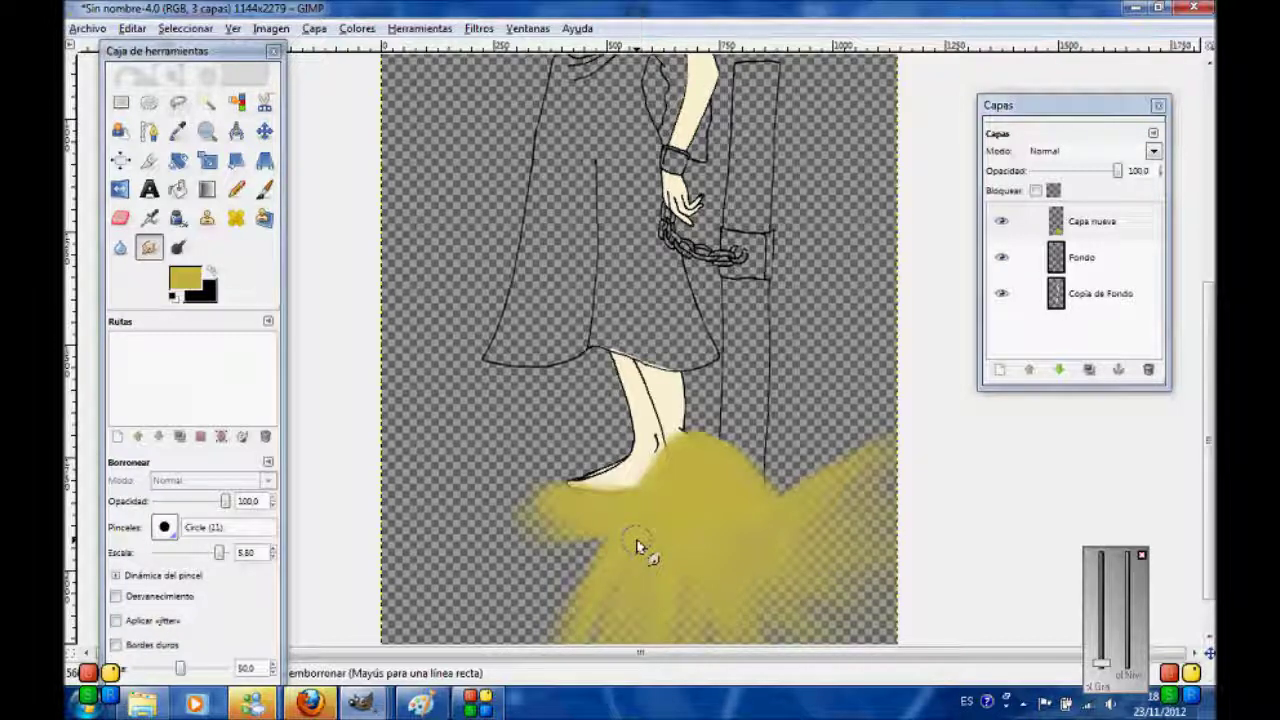
{"action": "mouse_move", "coordinate": [640, 543]}
{"action": "left_mouse_down"}
{"action": "mouse_move", "coordinate": [648, 496]}
{"action": "mouse_move", "coordinate": [455, 672]}
{"action": "mouse_move", "coordinate": [530, 505]}
{"action": "mouse_move", "coordinate": [449, 509]}
{"action": "mouse_move", "coordinate": [508, 623]}
{"action": "mouse_move", "coordinate": [913, 685]}
{"action": "left_mouse_up"}
{"action": "mouse_move", "coordinate": [860, 640]}
{"action": "left_mouse_down"}
{"action": "mouse_move", "coordinate": [757, 594]}
{"action": "mouse_move", "coordinate": [831, 669]}
{"action": "left_mouse_up"}
Paint darker olive shading strokes down the ground on a new layer and smudge them into the yellow
{"action": "key", "text": "ctrl+shift+d"}
{"action": "left_click_drag", "start_coordinate": [1074, 222], "coordinate": [1148, 369]}
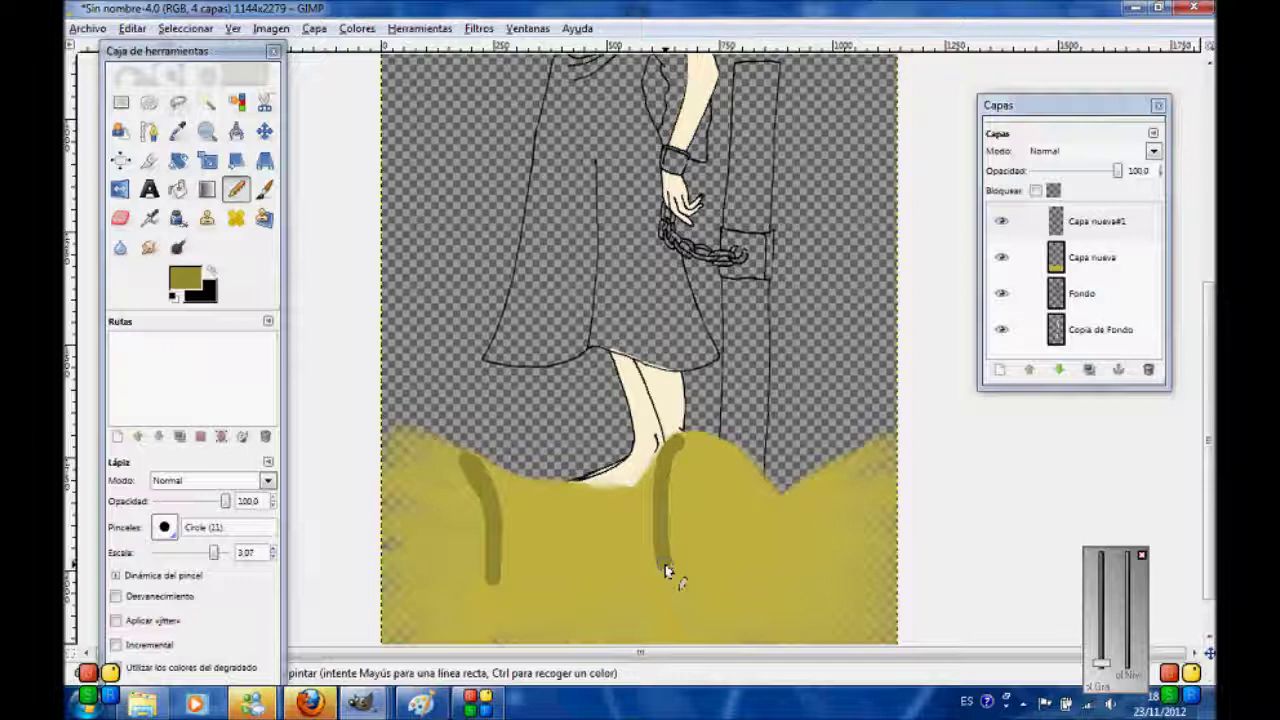
{"action": "left_click_drag", "start_coordinate": [730, 452], "coordinate": [781, 592]}
{"action": "left_click", "coordinate": [843, 468], "text": "shift"}
{"action": "key", "text": "s"}
{"action": "left_click_drag", "start_coordinate": [487, 462], "coordinate": [543, 566]}
{"action": "mouse_move", "coordinate": [665, 445]}
{"action": "left_mouse_down"}
{"action": "mouse_move", "coordinate": [634, 600]}
{"action": "mouse_move", "coordinate": [623, 517]}
{"action": "mouse_move", "coordinate": [606, 537]}
{"action": "mouse_move", "coordinate": [688, 460]}
{"action": "mouse_move", "coordinate": [789, 600]}
{"action": "mouse_move", "coordinate": [760, 475]}
{"action": "mouse_move", "coordinate": [731, 454]}
{"action": "mouse_move", "coordinate": [804, 483]}
{"action": "left_mouse_up"}
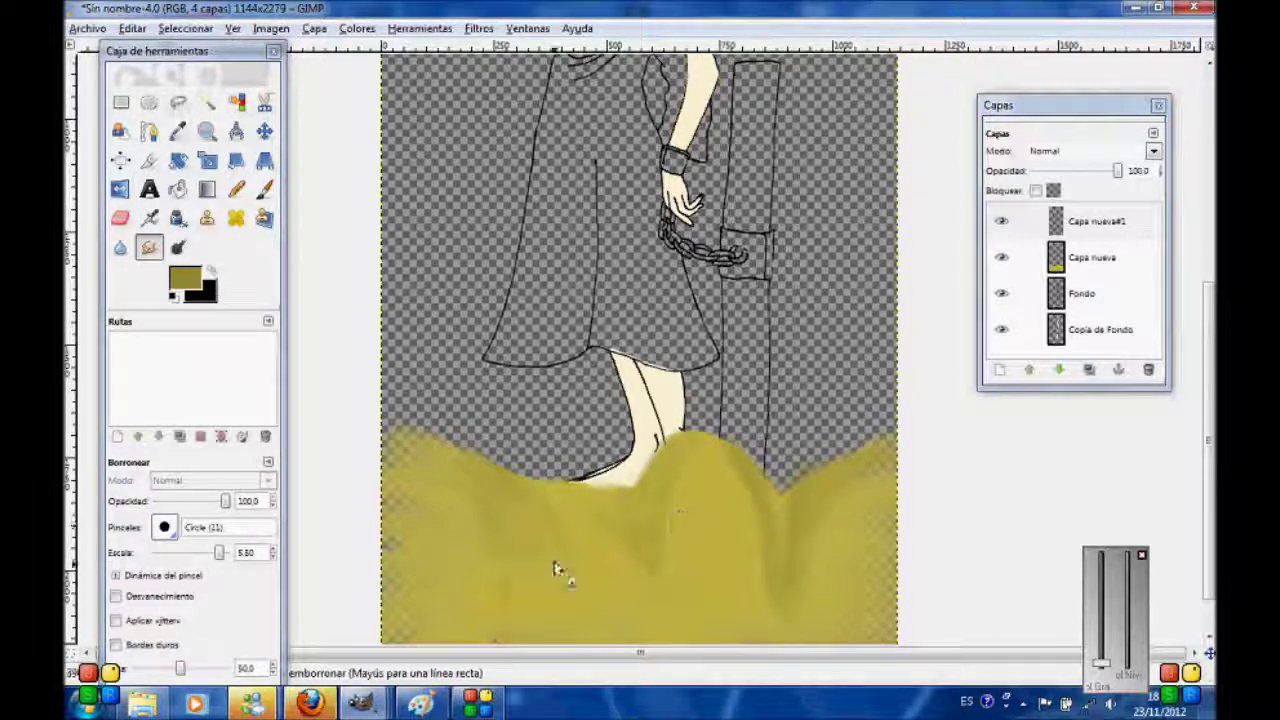
Reduce the image canvas to 877 × 1781 pixels around the figure and ground
{"action": "key", "text": "minus"}
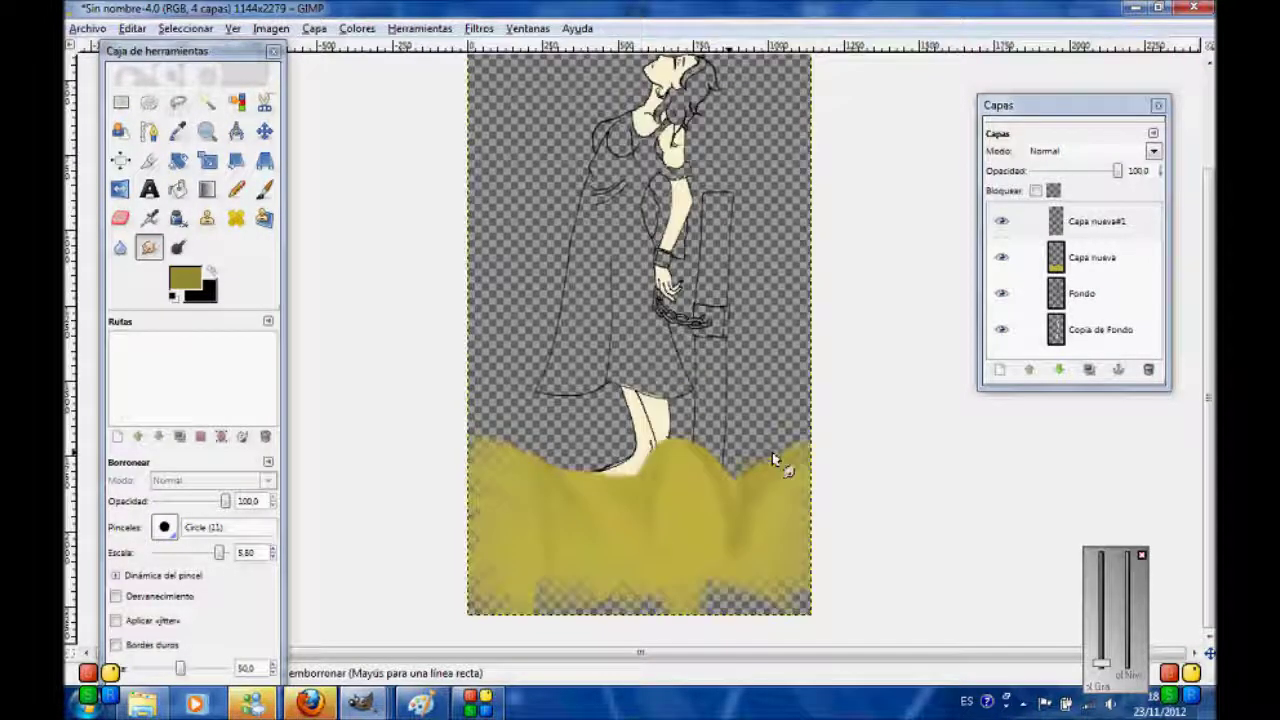
{"action": "left_click", "coordinate": [271, 28]}
{"action": "left_click", "coordinate": [520, 565]}
{"action": "key", "text": "r"}
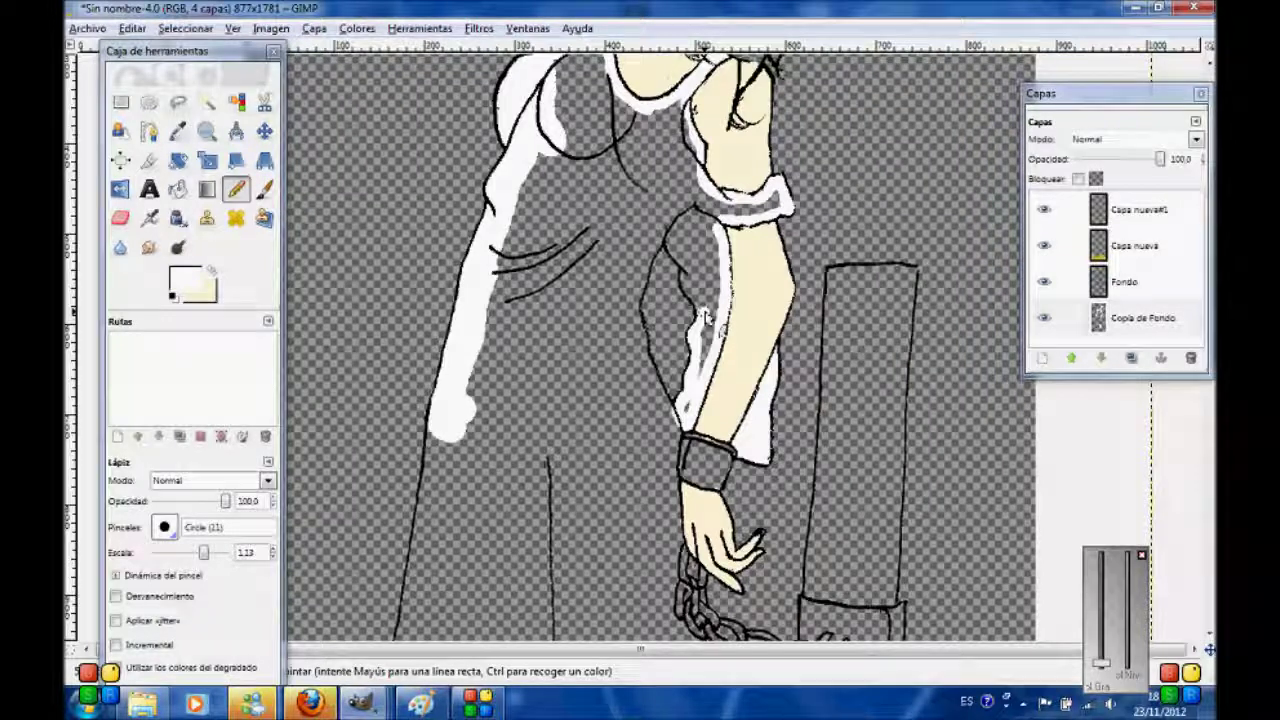
Paint the inside edges of the dress white with the pencil at scale 1.13 and bucket-fill the rest of the dress white
{"action": "left_click_drag", "start_coordinate": [660, 236], "coordinate": [652, 380]}
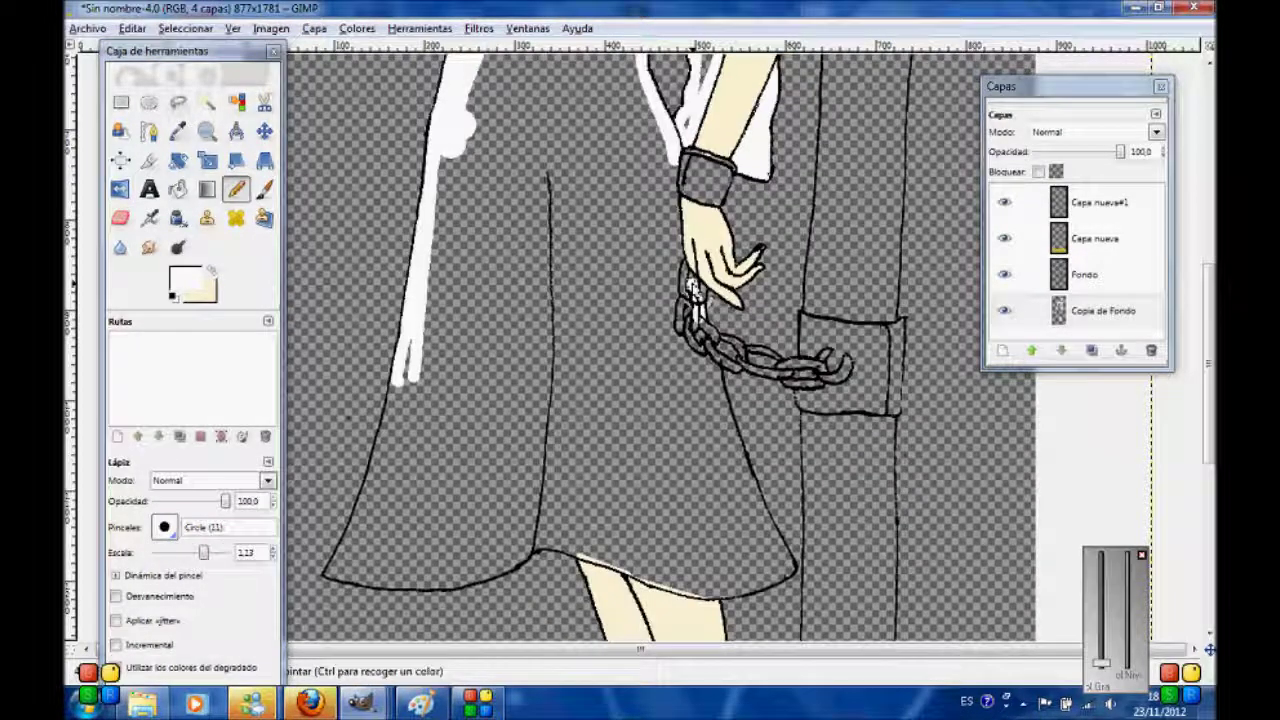
{"action": "left_click_drag", "start_coordinate": [1210, 360], "coordinate": [1210, 397]}
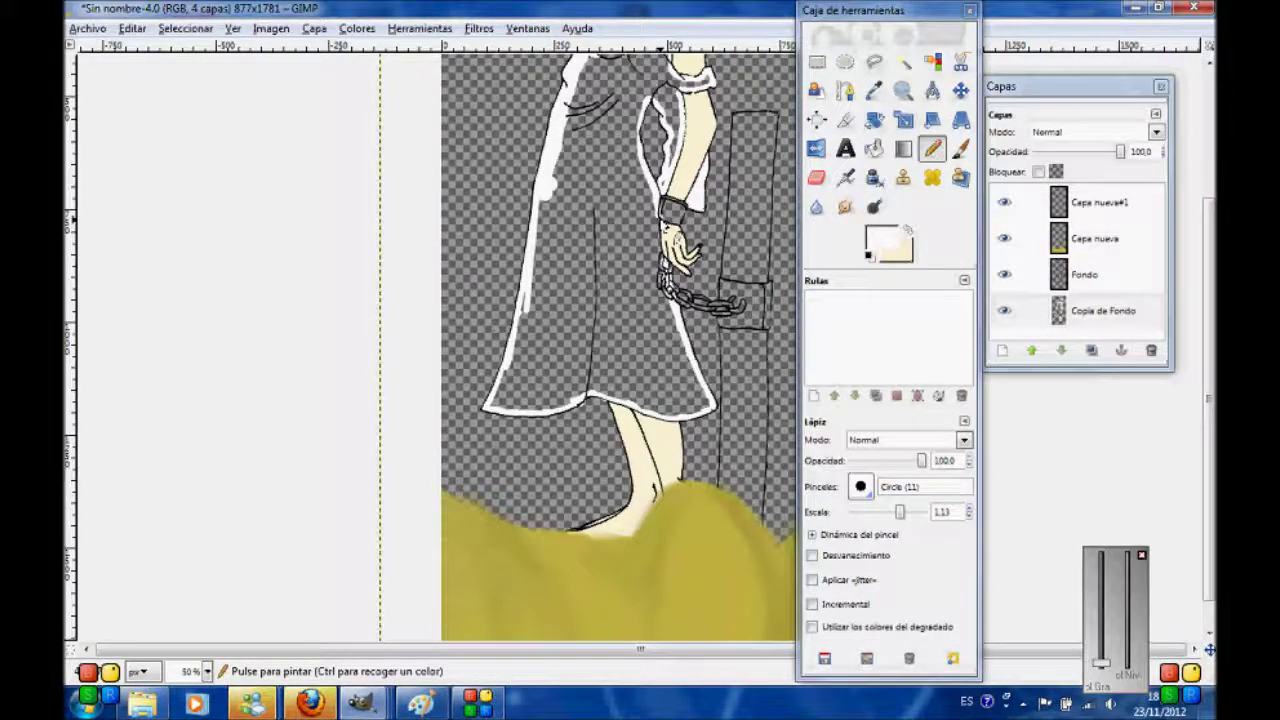
{"action": "left_click", "coordinate": [934, 149]}
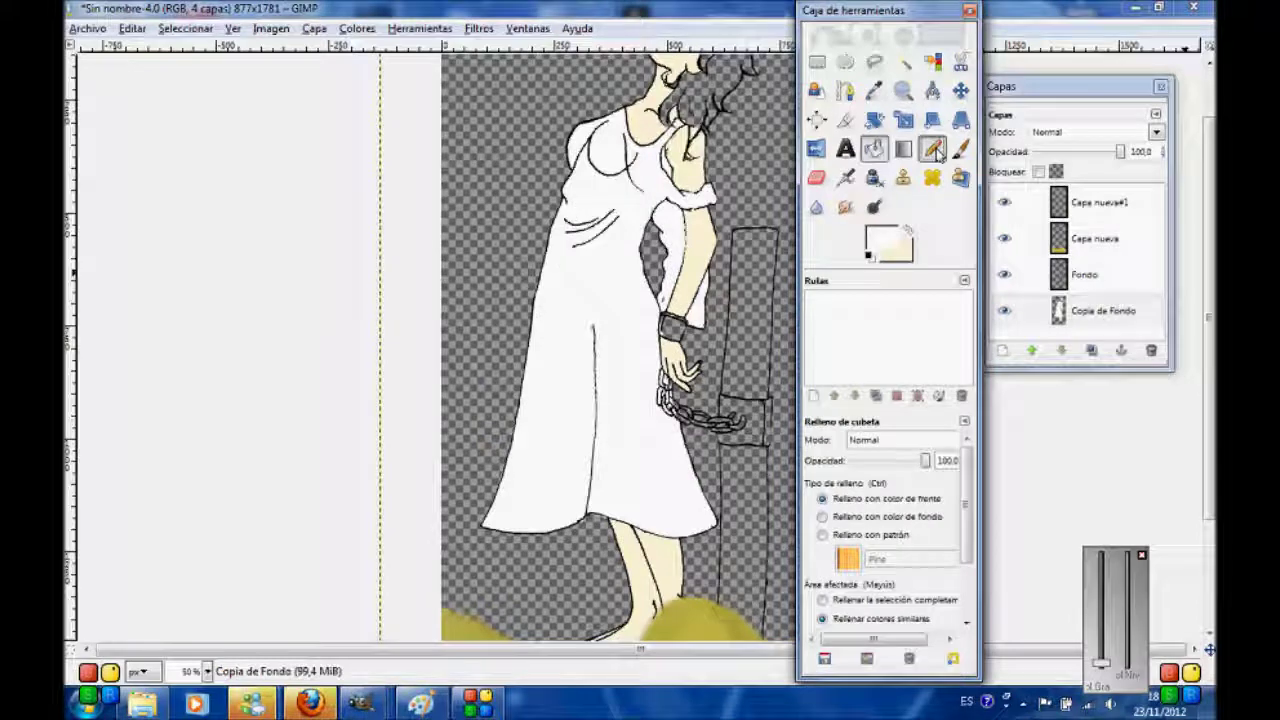
{"action": "left_click", "coordinate": [932, 149]}
{"action": "key", "text": "minus"}
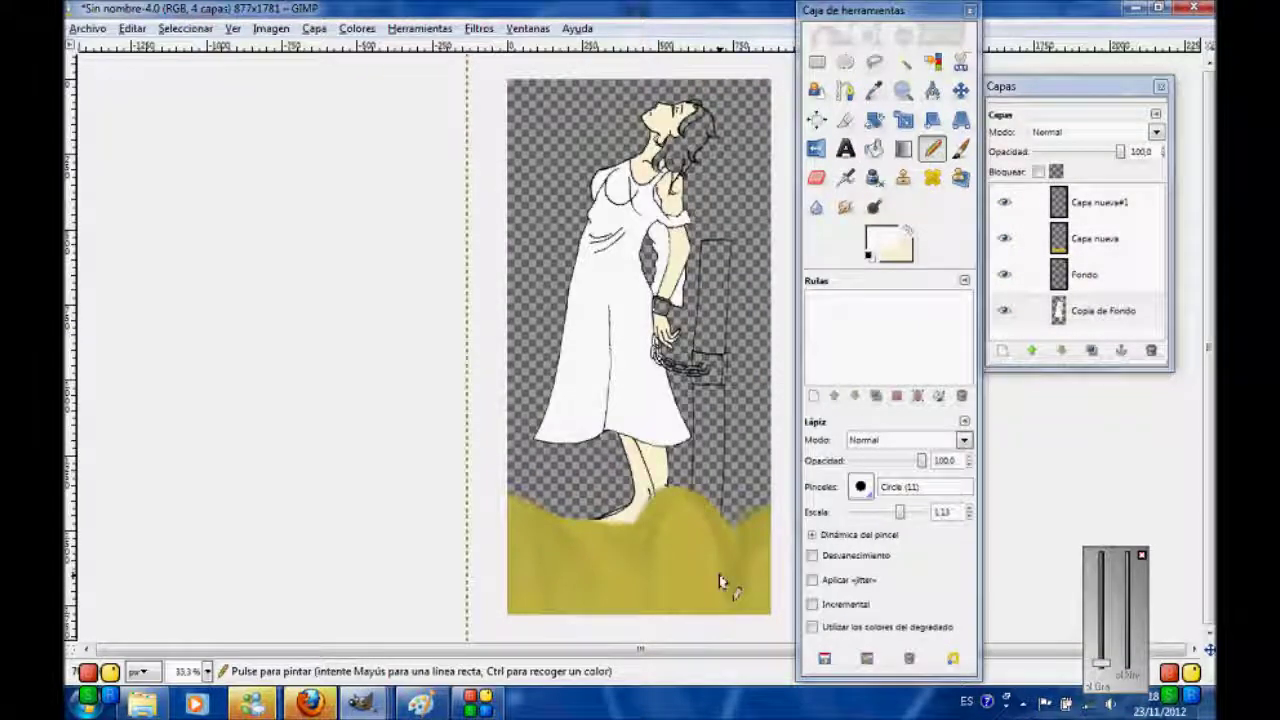
{"action": "key", "text": "shift+e"}
{"action": "key", "text": "plus"}
{"action": "key", "text": "plus"}
{"action": "key", "text": "plus"}
{"action": "key", "text": "plus"}
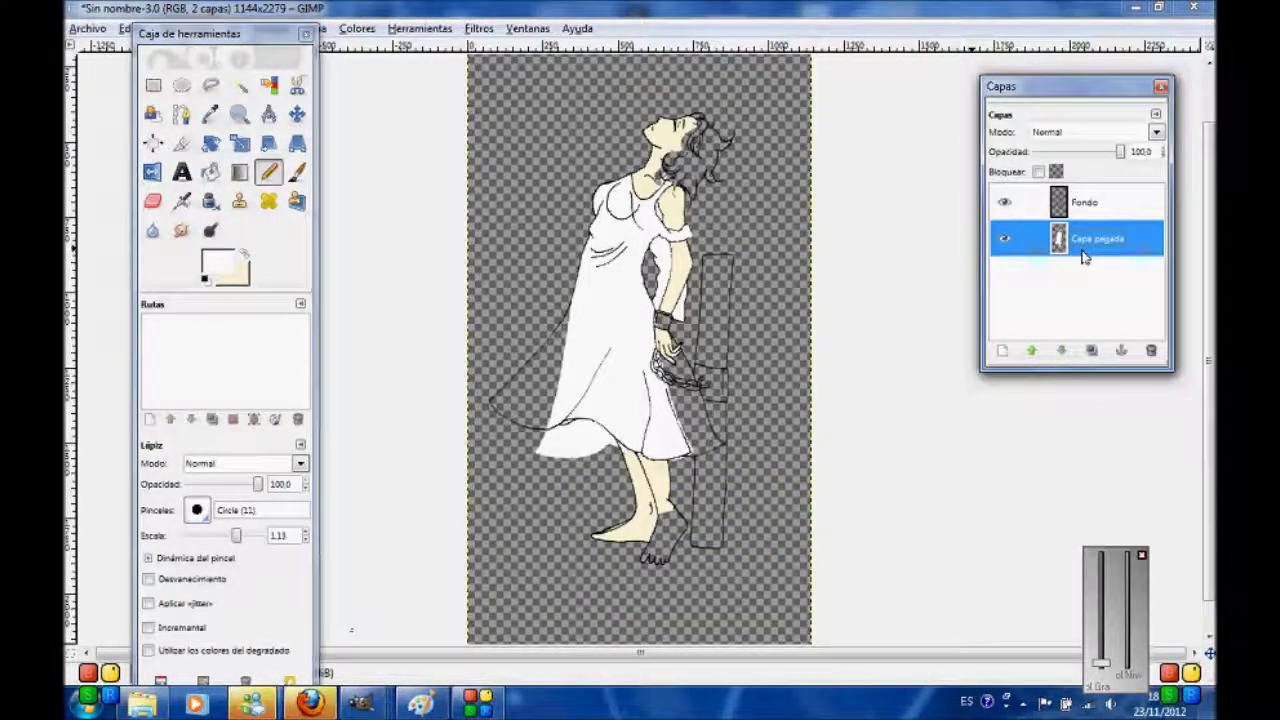
Switch to the Sin nombre-2.0 image and paste the copied ground into it
{"action": "mouse_move", "coordinate": [360, 705]}
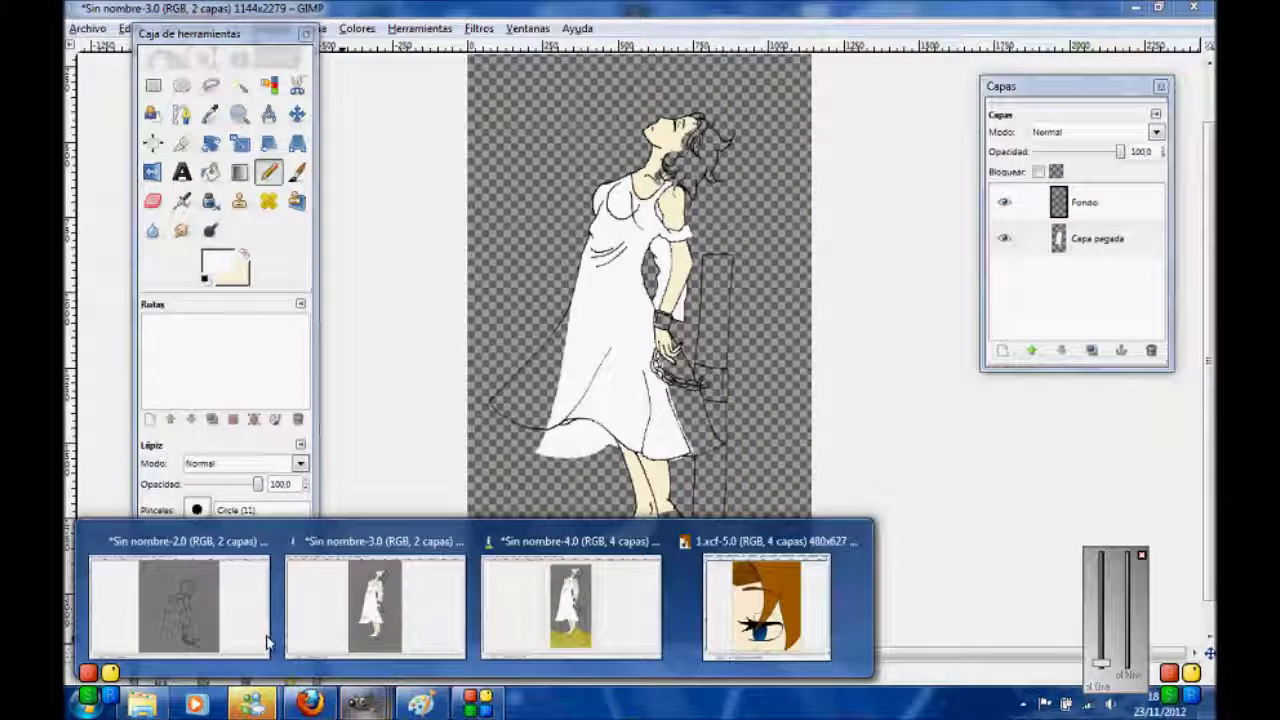
{"action": "left_click", "coordinate": [266, 640]}
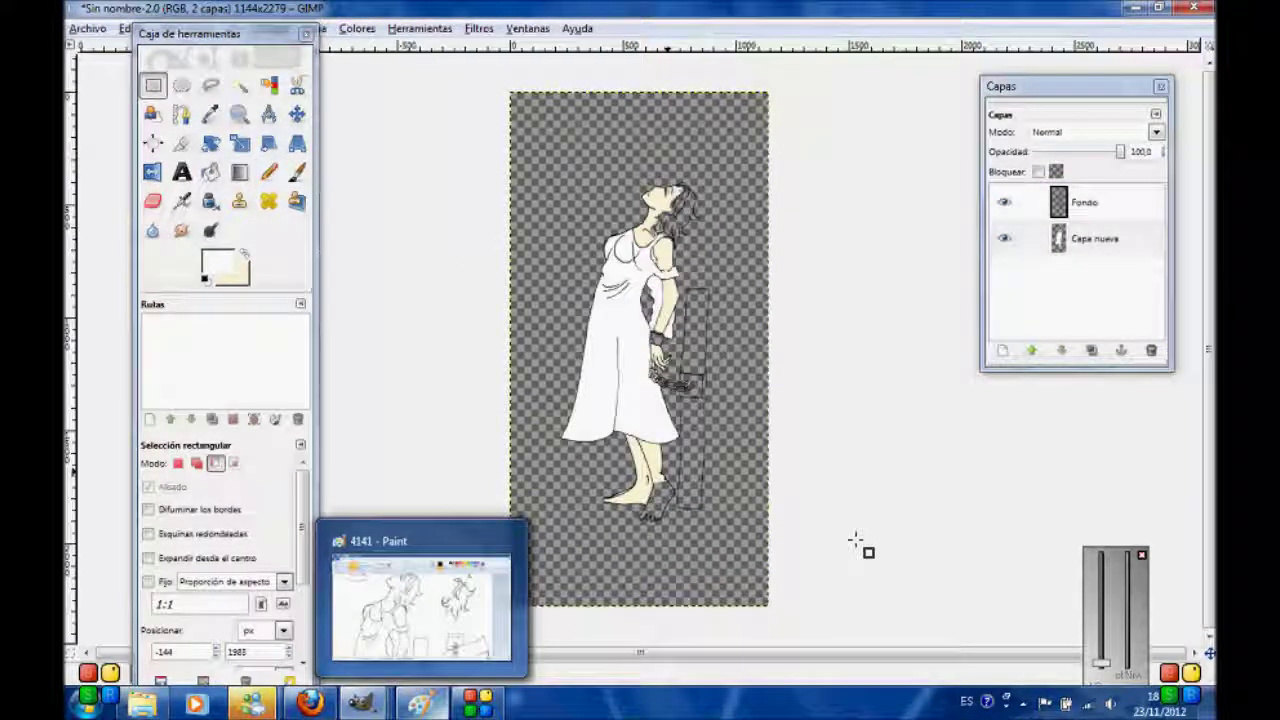
{"action": "key", "text": "ctrl+v"}
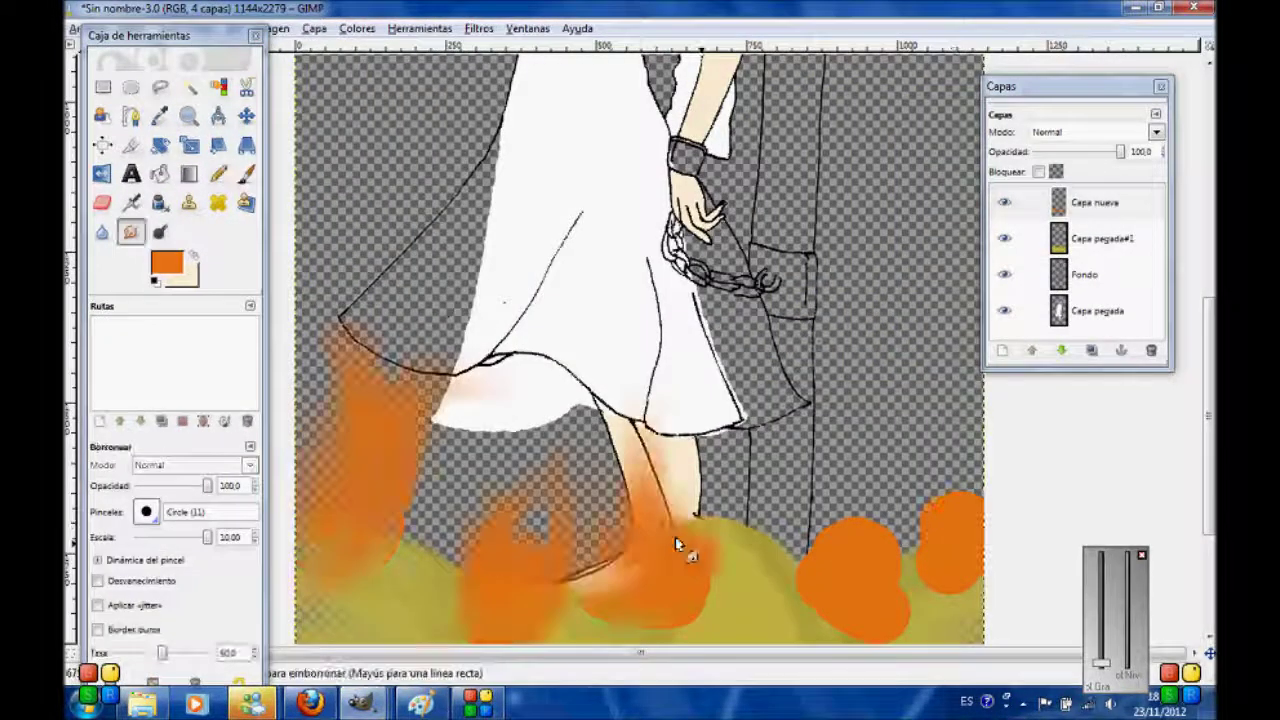
Smudge the orange blobs on the new layer into flames around the legs, dress hem and ground, using a brush scale of 10.00
{"action": "mouse_move", "coordinate": [675, 537]}
{"action": "left_mouse_down"}
{"action": "mouse_move", "coordinate": [650, 420]}
{"action": "mouse_move", "coordinate": [475, 320]}
{"action": "left_mouse_up"}
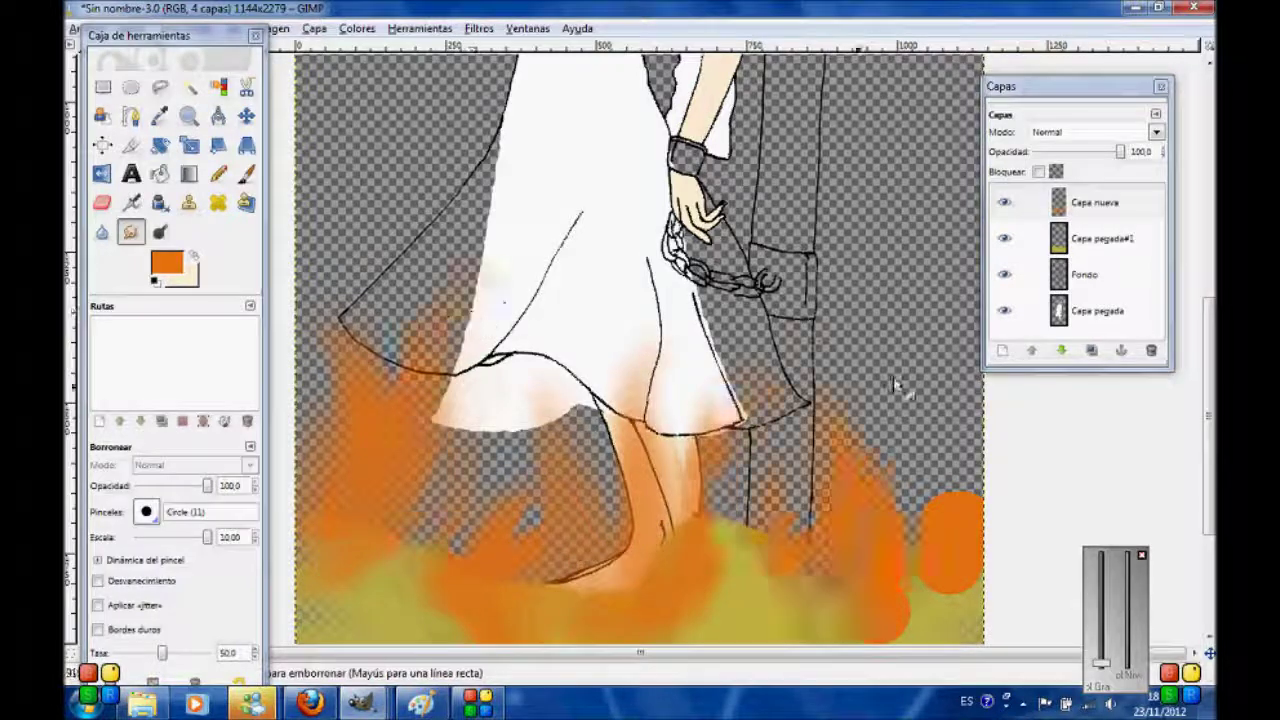
{"action": "scroll", "coordinate": [1207, 505], "scroll_direction": "down", "scroll_amount": 2}
{"action": "left_click_drag", "start_coordinate": [975, 565], "coordinate": [900, 500]}
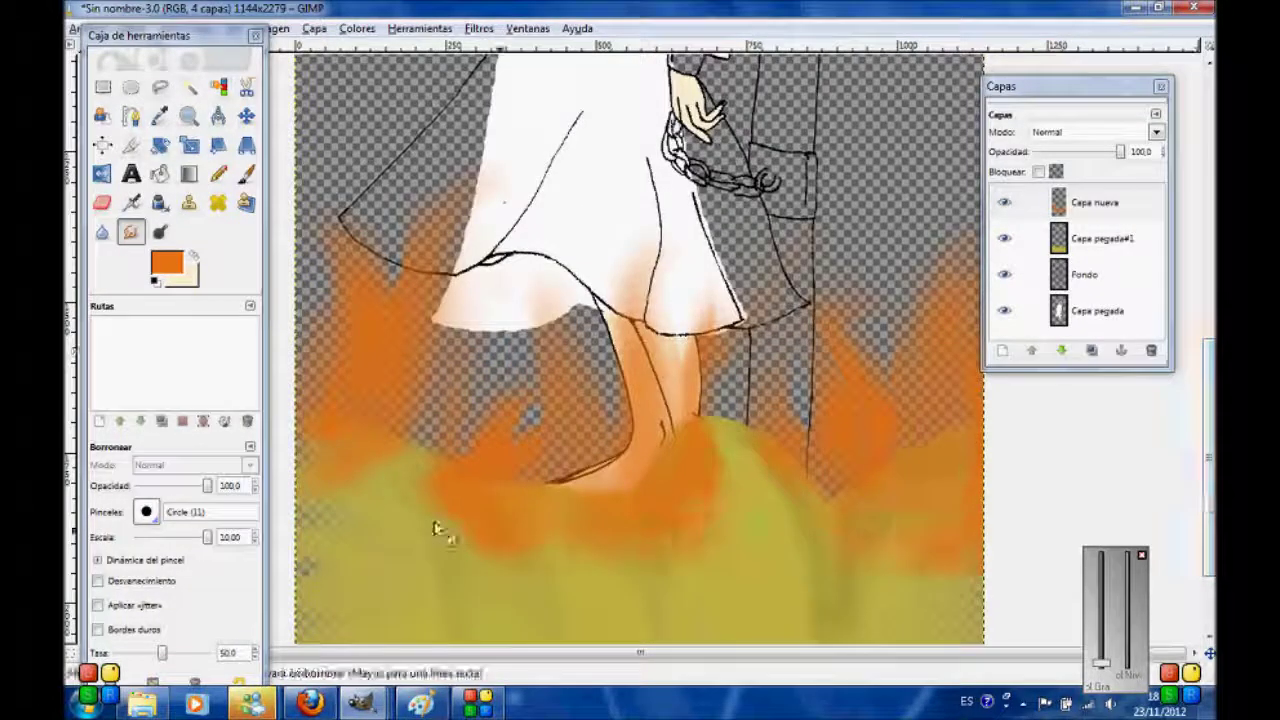
{"action": "mouse_move", "coordinate": [434, 521]}
{"action": "left_mouse_down"}
{"action": "mouse_move", "coordinate": [271, 562]}
{"action": "mouse_move", "coordinate": [378, 485]}
{"action": "left_mouse_up"}
{"action": "key", "text": "minus"}
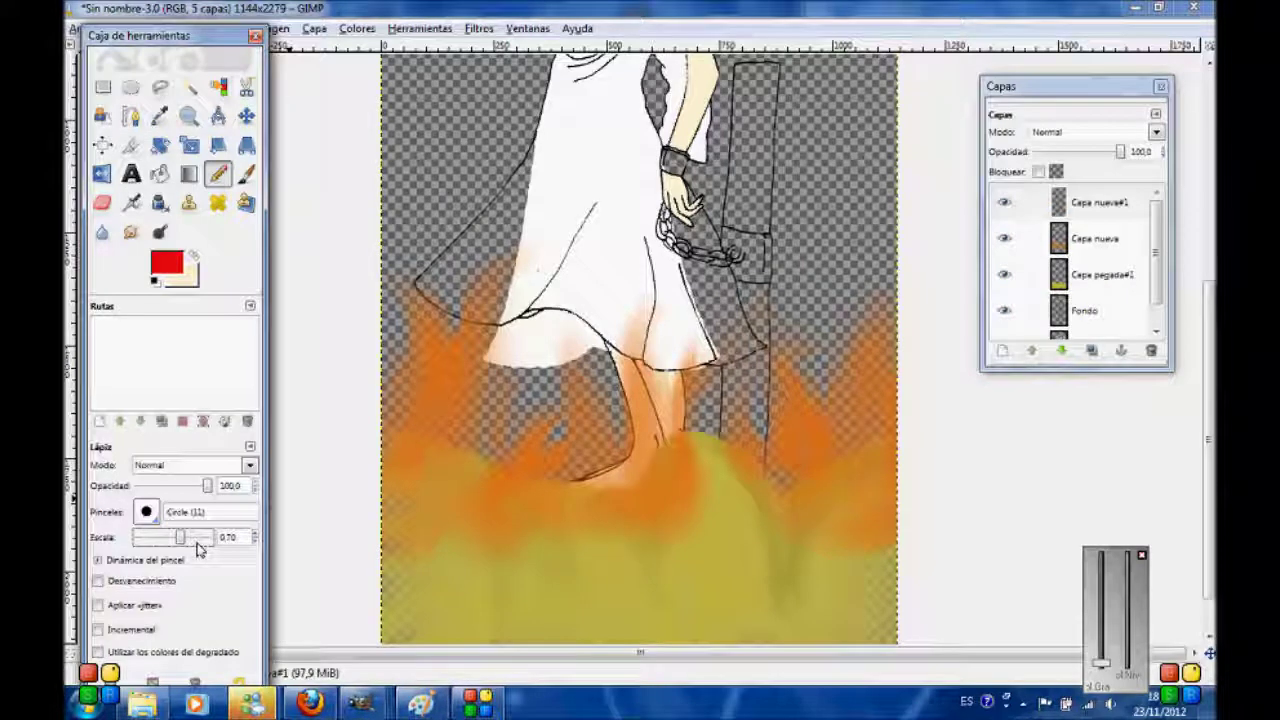
Paint red pencil strokes along the flames on another new layer and smudge them into the orange
{"action": "left_click_drag", "start_coordinate": [430, 312], "coordinate": [435, 378]}
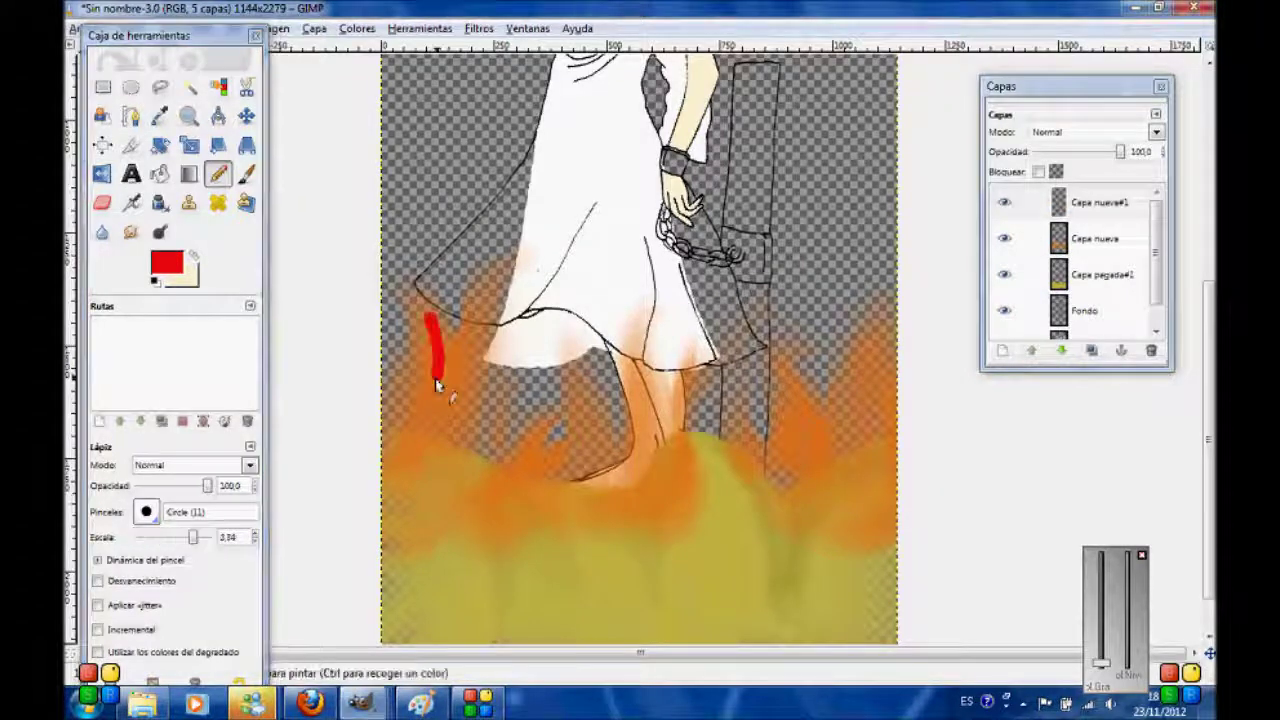
{"action": "key", "text": "s"}
{"action": "mouse_move", "coordinate": [432, 316]}
{"action": "left_mouse_down"}
{"action": "mouse_move", "coordinate": [436, 376]}
{"action": "mouse_move", "coordinate": [548, 377]}
{"action": "left_mouse_up"}
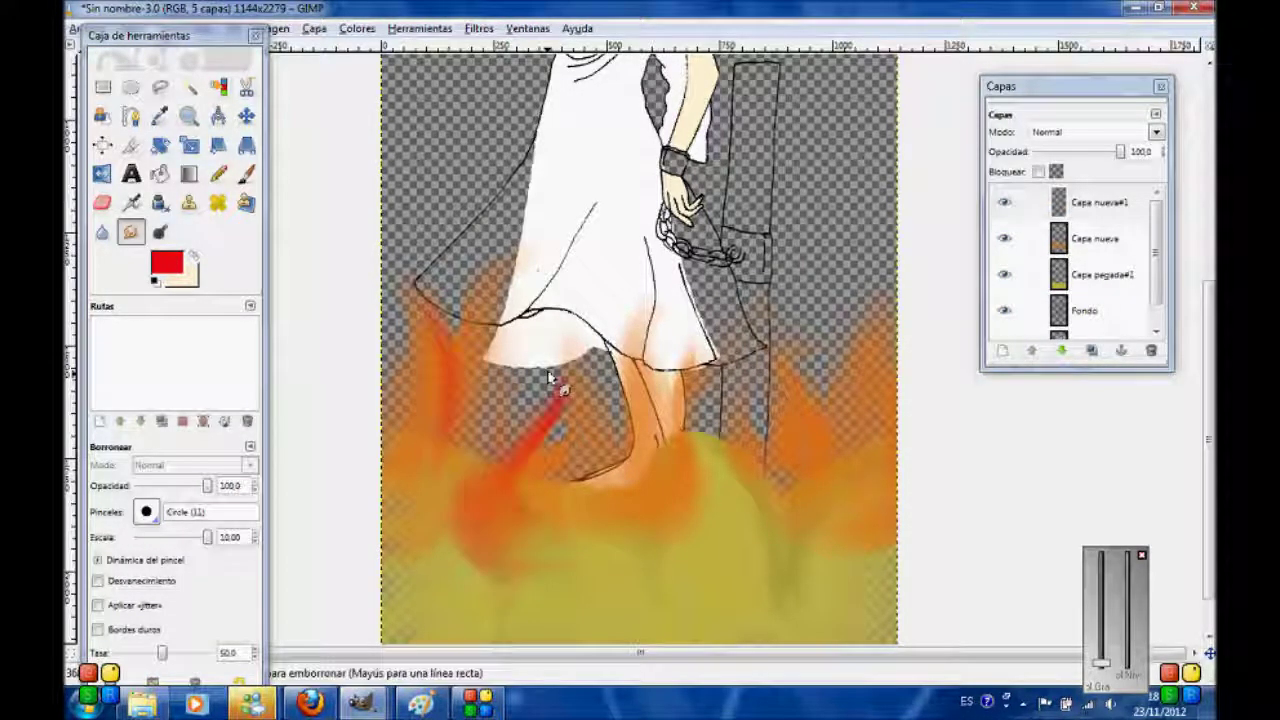
{"action": "key", "text": "ctrl+z"}
{"action": "key", "text": "n"}
{"action": "left_click_drag", "start_coordinate": [787, 352], "coordinate": [755, 540]}
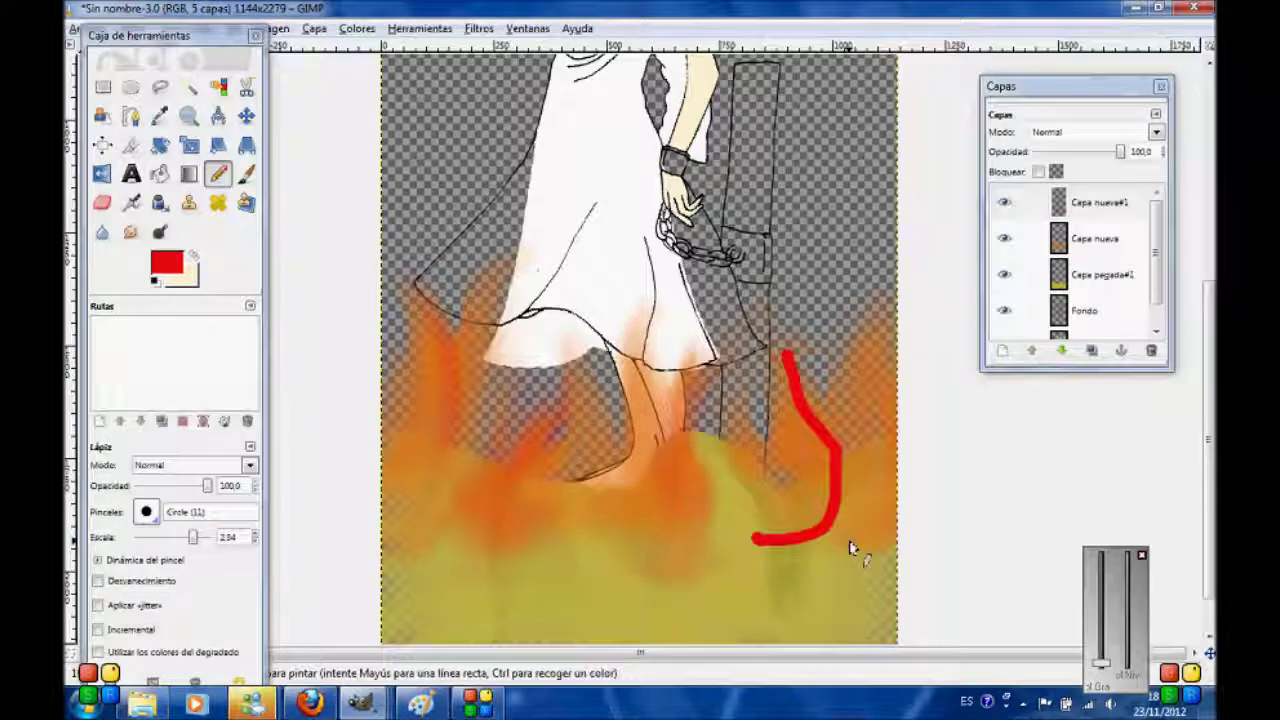
{"action": "left_click_drag", "start_coordinate": [884, 318], "coordinate": [869, 410]}
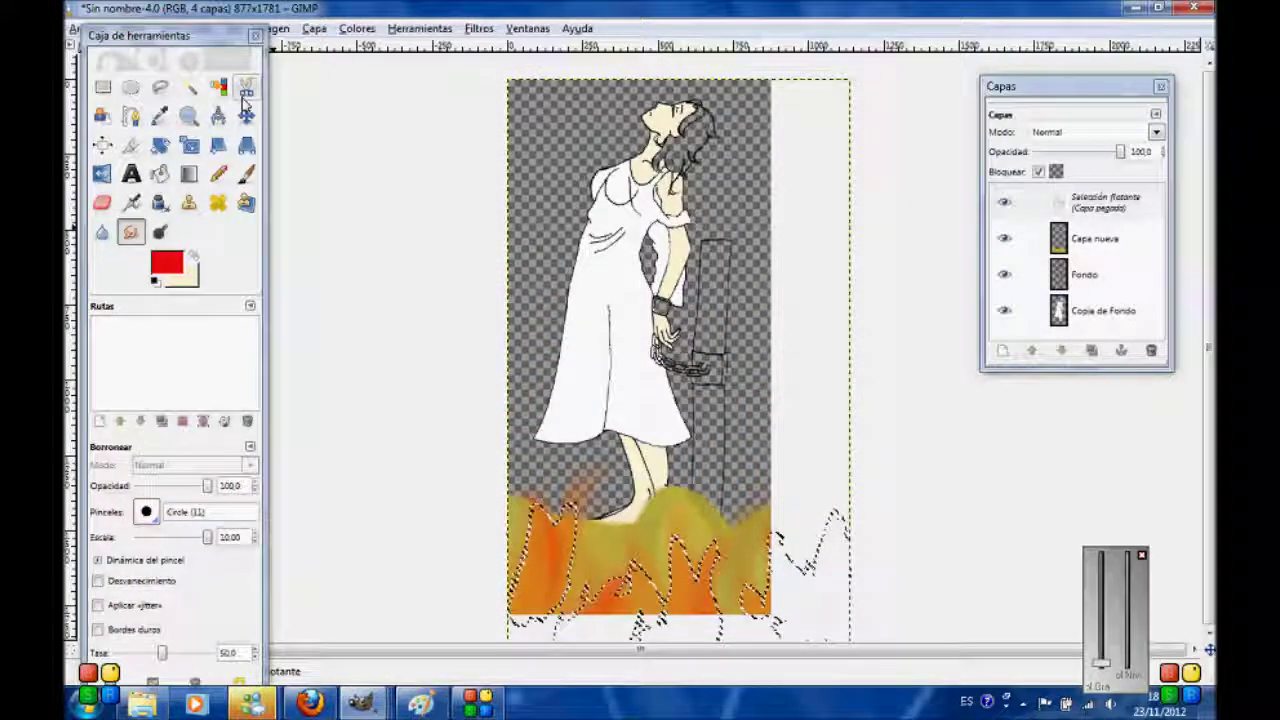
Anchor the floating pasted flames onto the ground layer of the Sin nombre-4.0 image
{"action": "key", "text": "ctrl+h"}
{"action": "key", "text": "r"}
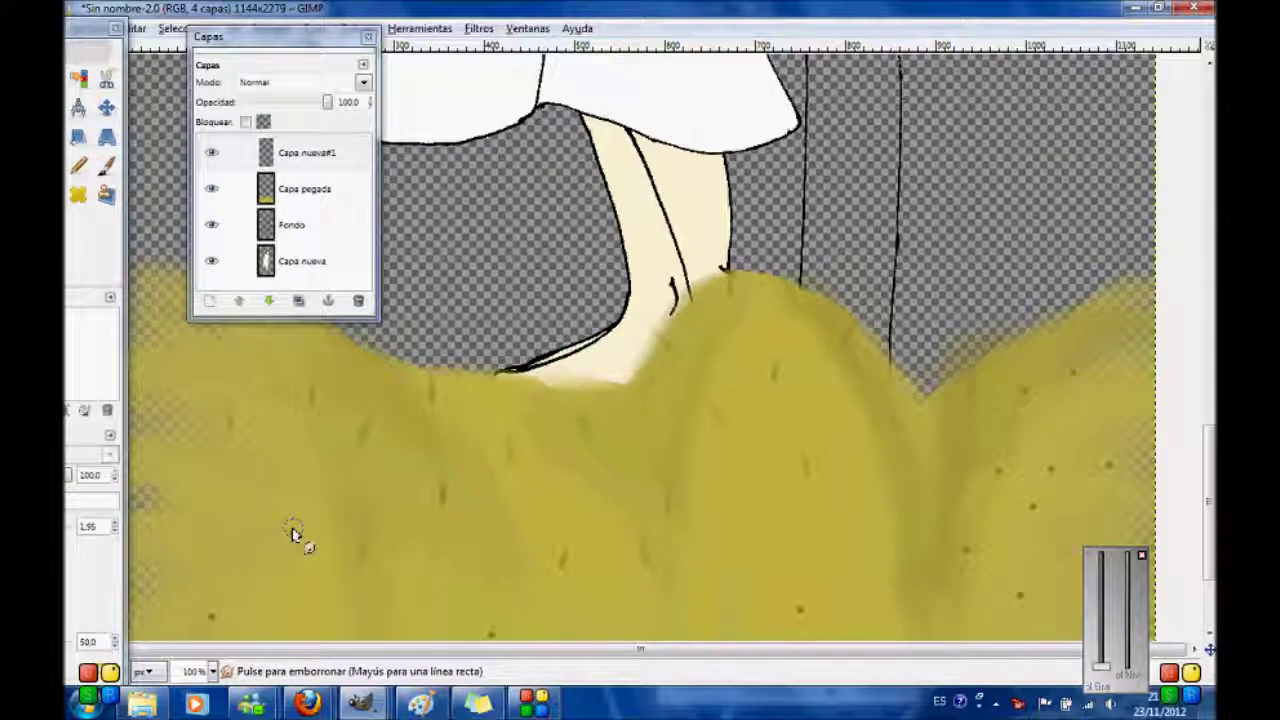
Smudge the dark specks across the yellow ground of the Sin nombre-2.0 image into short blades with a brush scale of 1.95
{"action": "scroll", "coordinate": [293, 535], "scroll_direction": "down", "scroll_amount": 3}
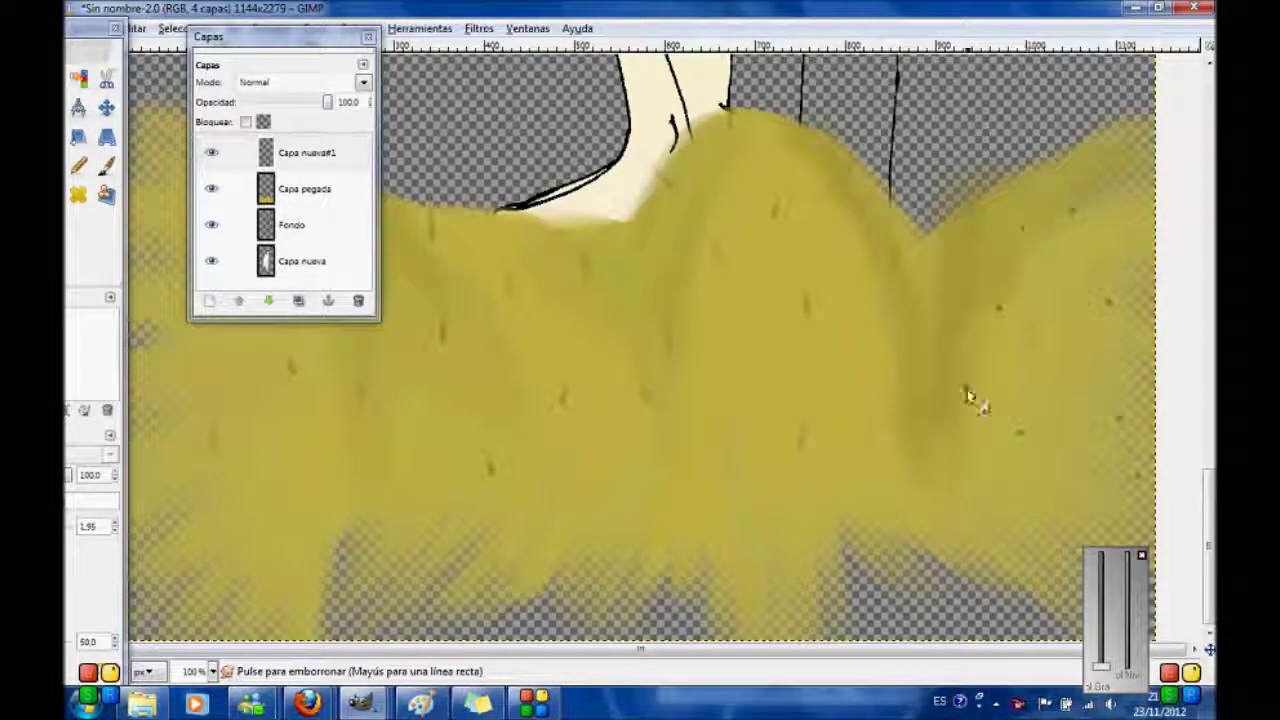
{"action": "key", "text": "ctrl+f"}
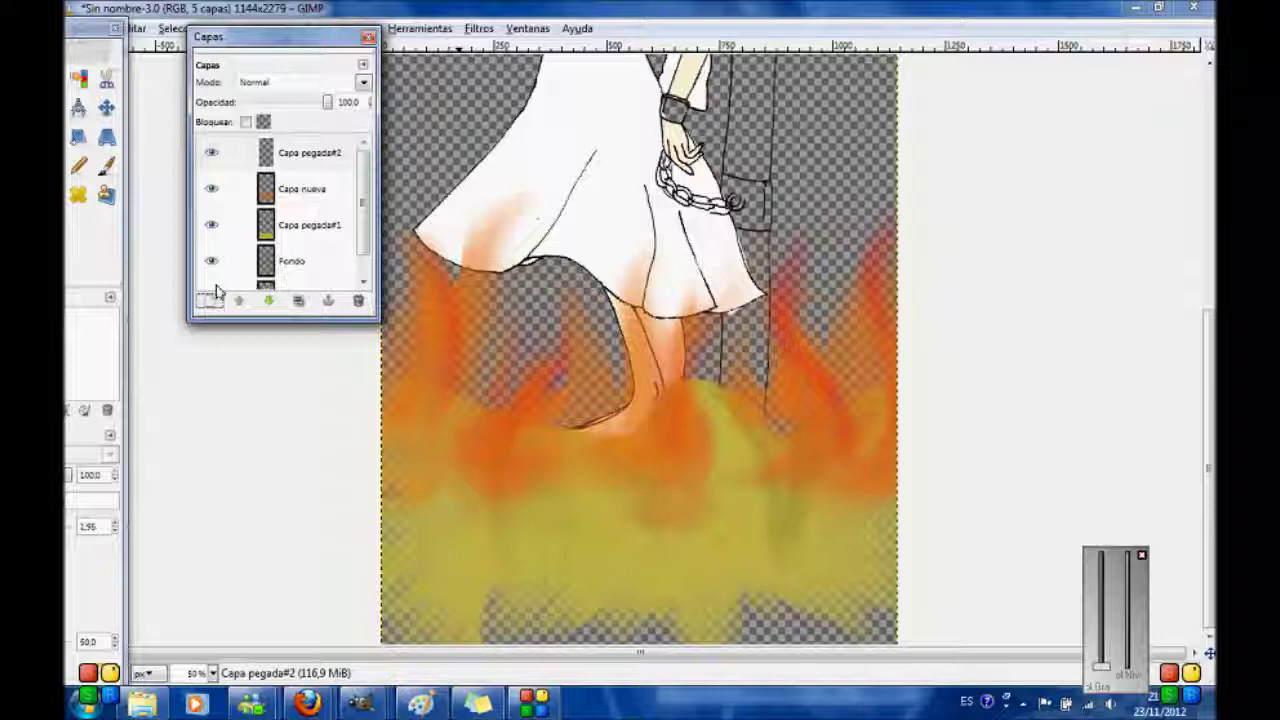
{"action": "mouse_move", "coordinate": [360, 703]}
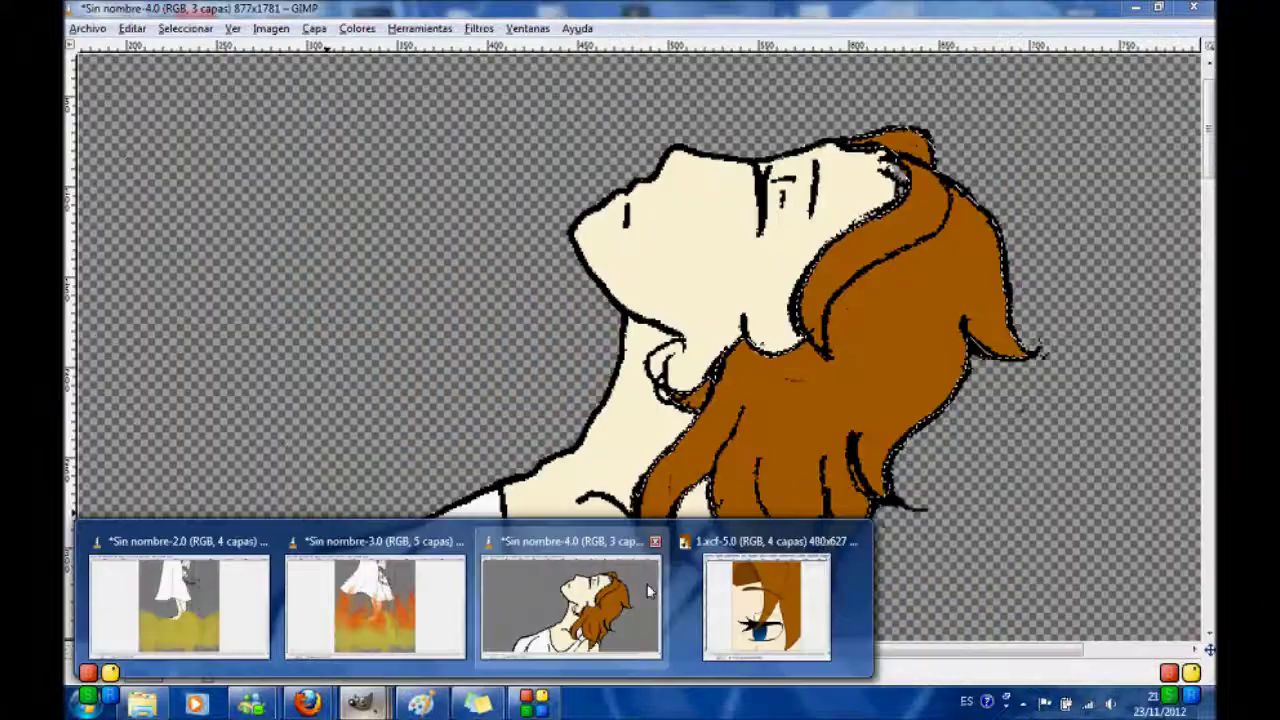
{"action": "left_click", "coordinate": [371, 606]}
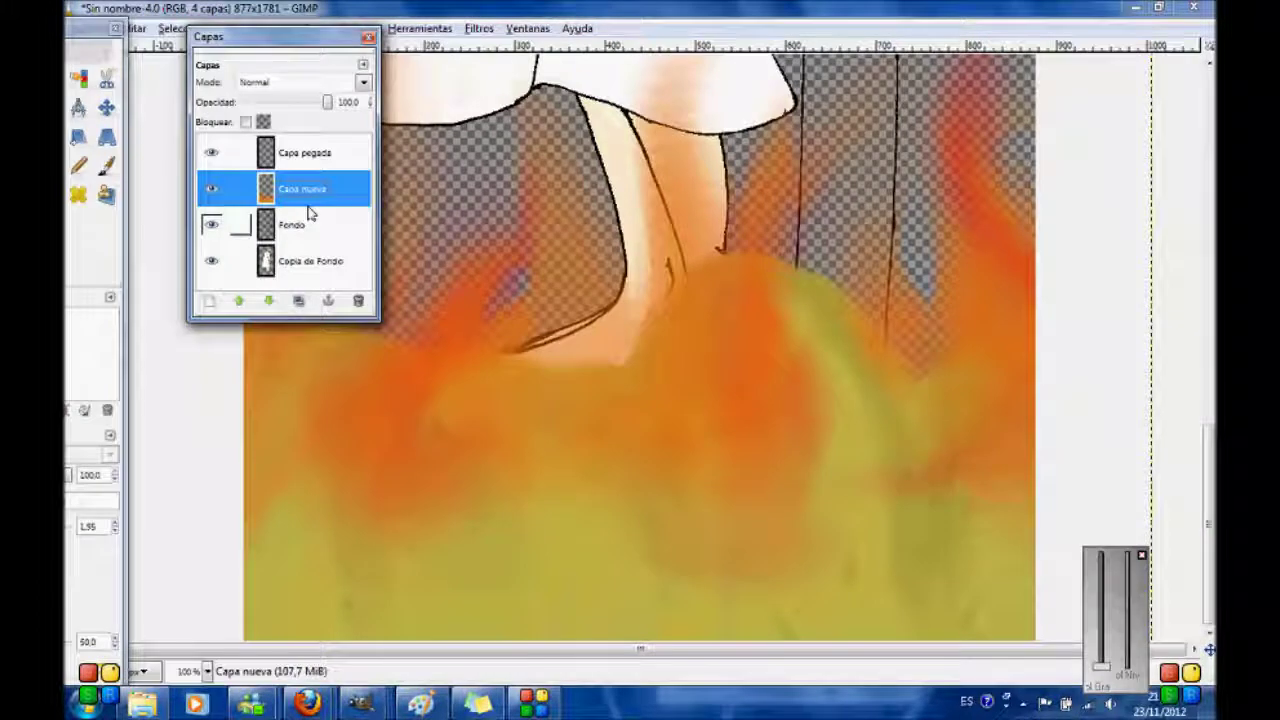
{"action": "key", "text": "m"}
{"action": "left_click_drag", "start_coordinate": [345, 600], "coordinate": [354, 437]}
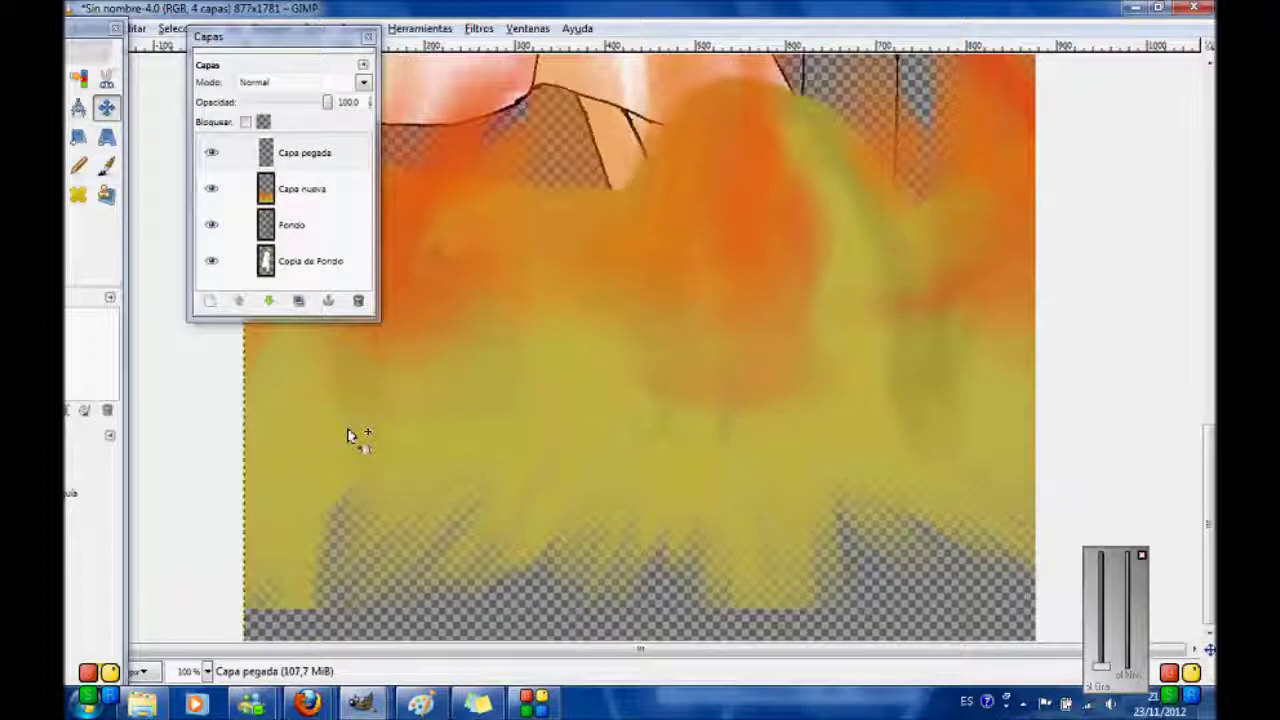
{"action": "key", "text": "ctrl+z"}
{"action": "left_click", "coordinate": [213, 166]}
{"action": "left_click_drag", "start_coordinate": [213, 170], "coordinate": [318, 130]}
{"action": "key", "text": "shift+e"}
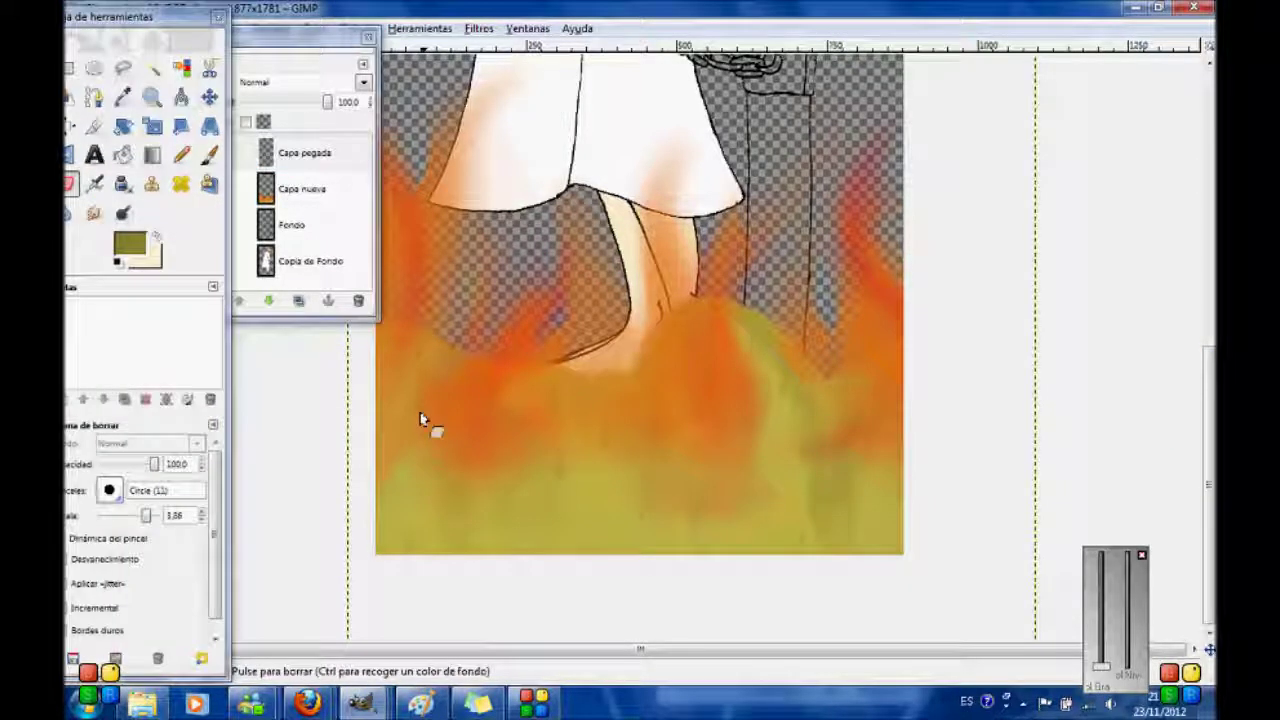
{"action": "key", "text": "shift+u"}
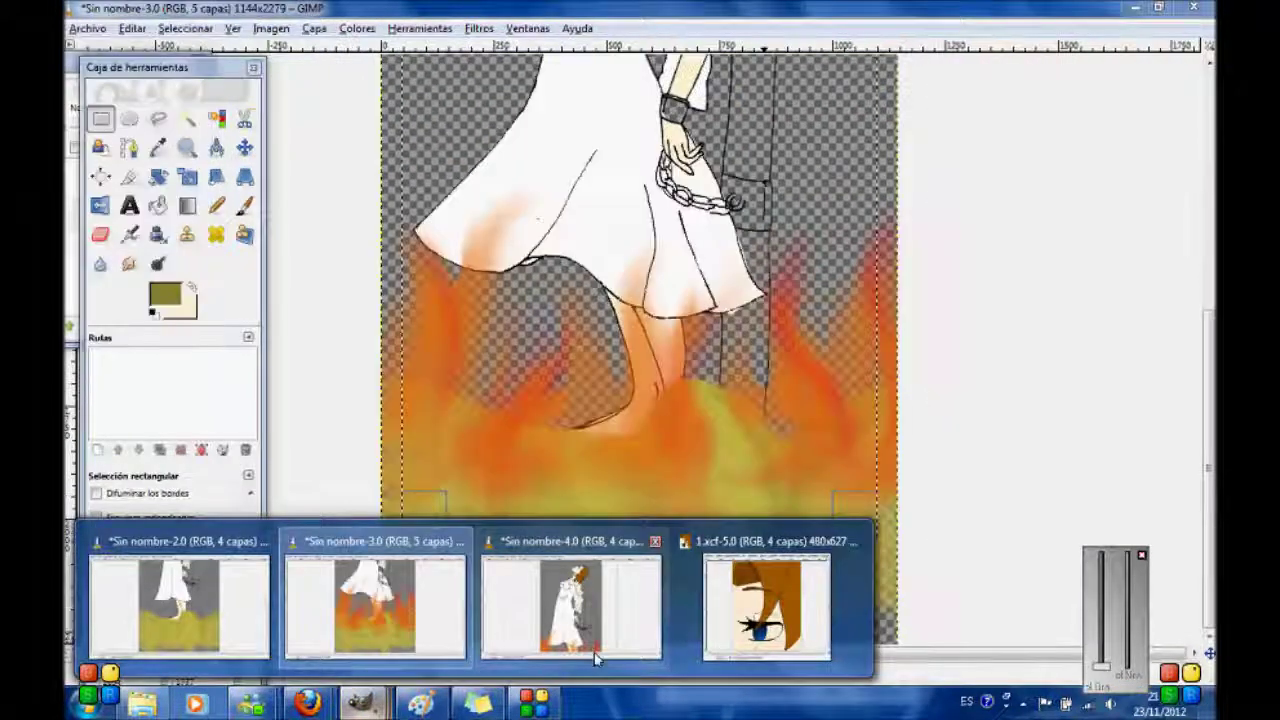
{"action": "left_click", "coordinate": [372, 598]}
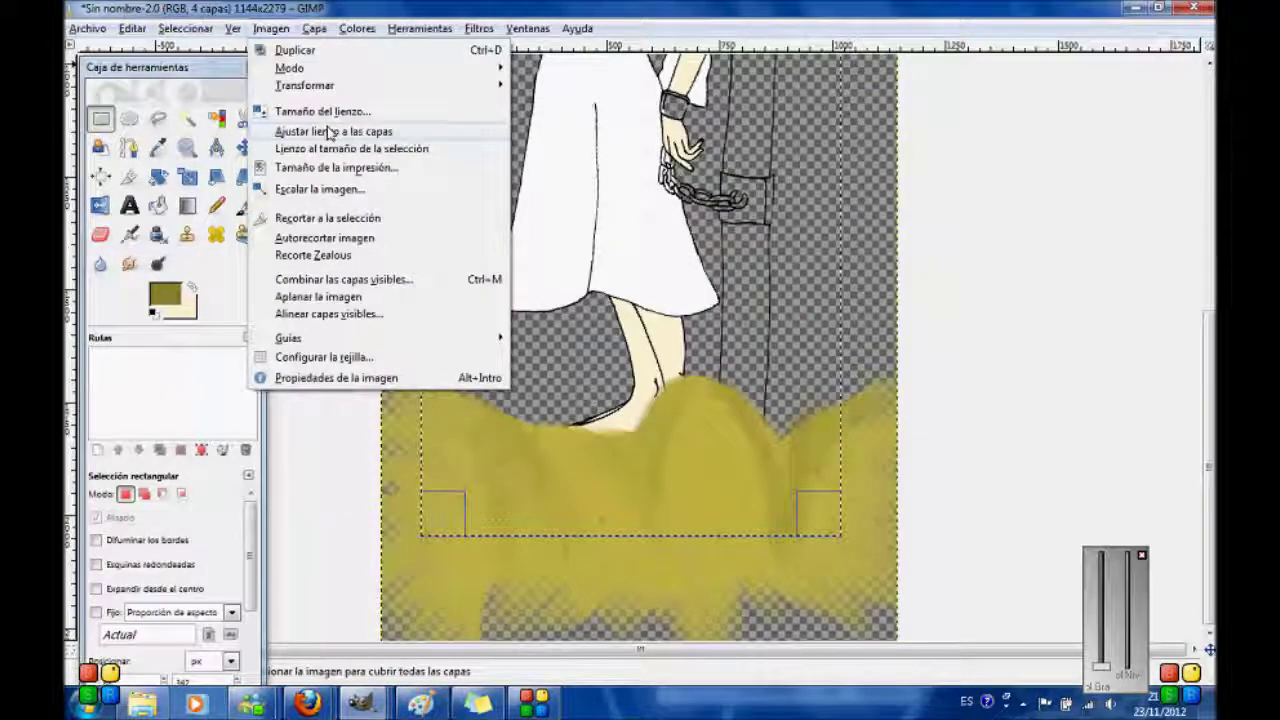
Set the foreground to dark brown and paint the upper post in the Sin nombre-4.0 image, using pencil scale 5.29 for the body
{"action": "mouse_move", "coordinate": [360, 703]}
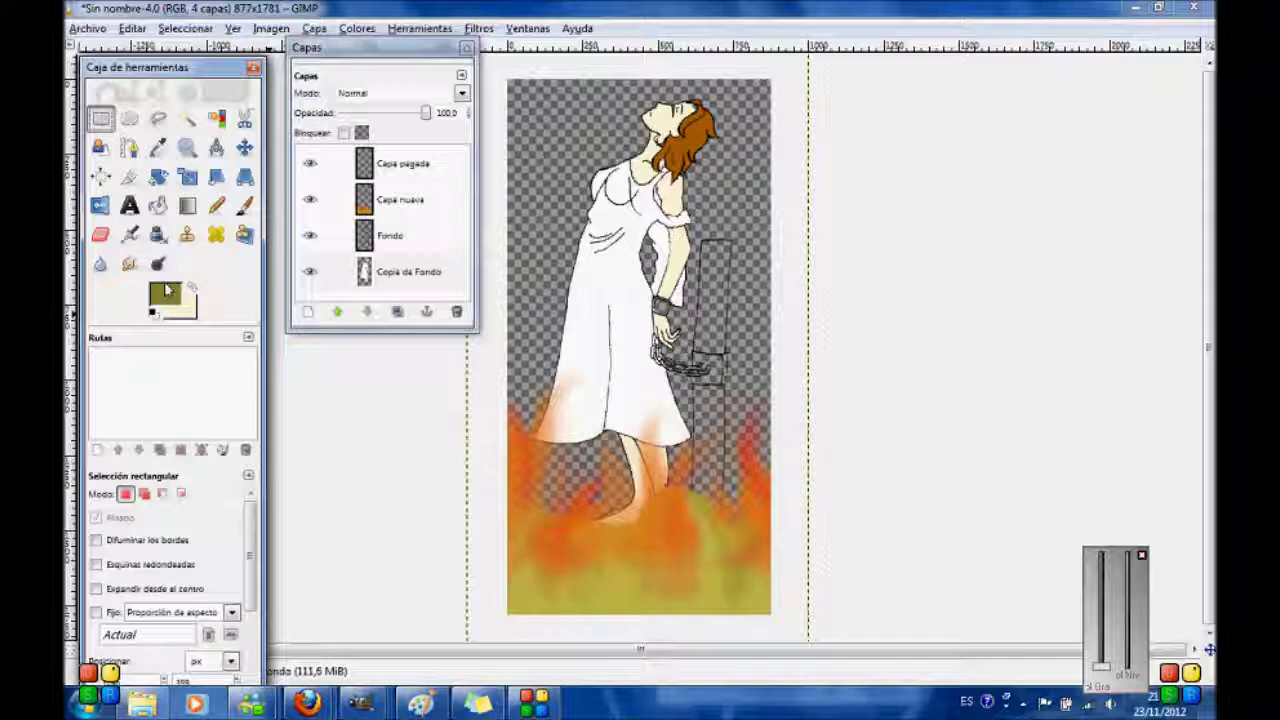
{"action": "left_click", "coordinate": [166, 289]}
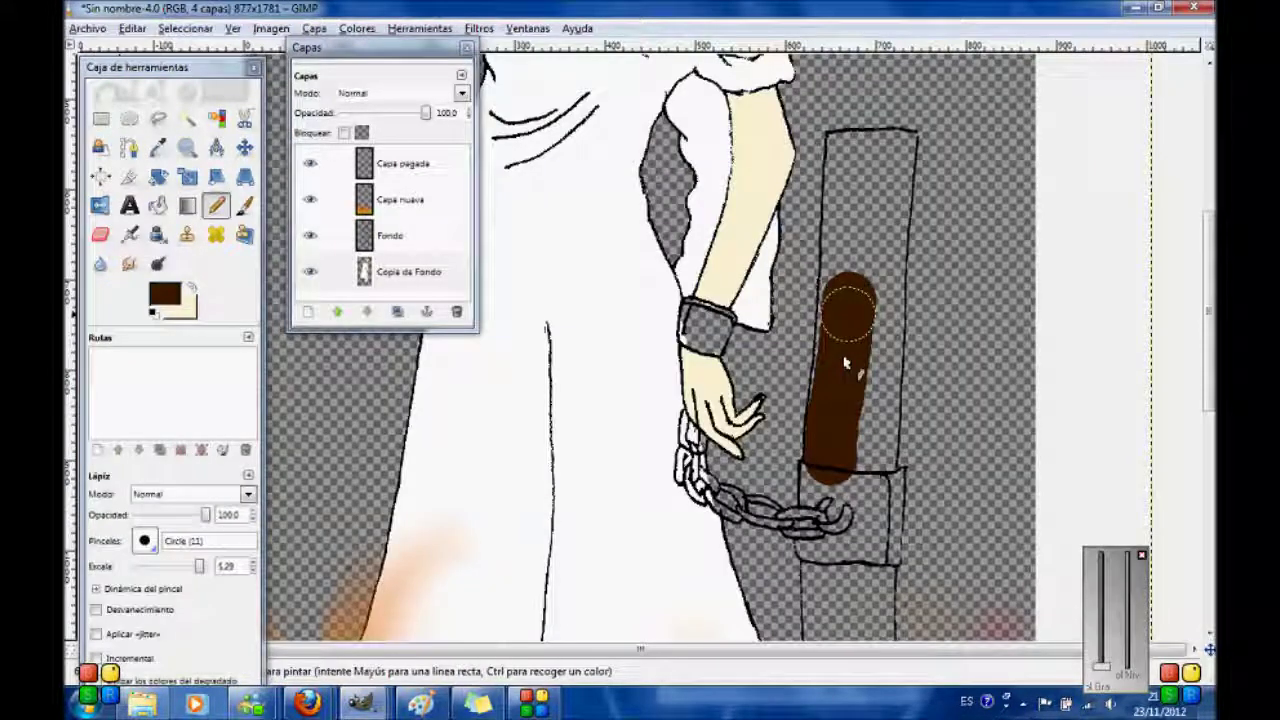
{"action": "mouse_move", "coordinate": [845, 363]}
{"action": "left_mouse_down"}
{"action": "mouse_move", "coordinate": [835, 200]}
{"action": "mouse_move", "coordinate": [858, 158]}
{"action": "mouse_move", "coordinate": [895, 145]}
{"action": "left_mouse_up"}
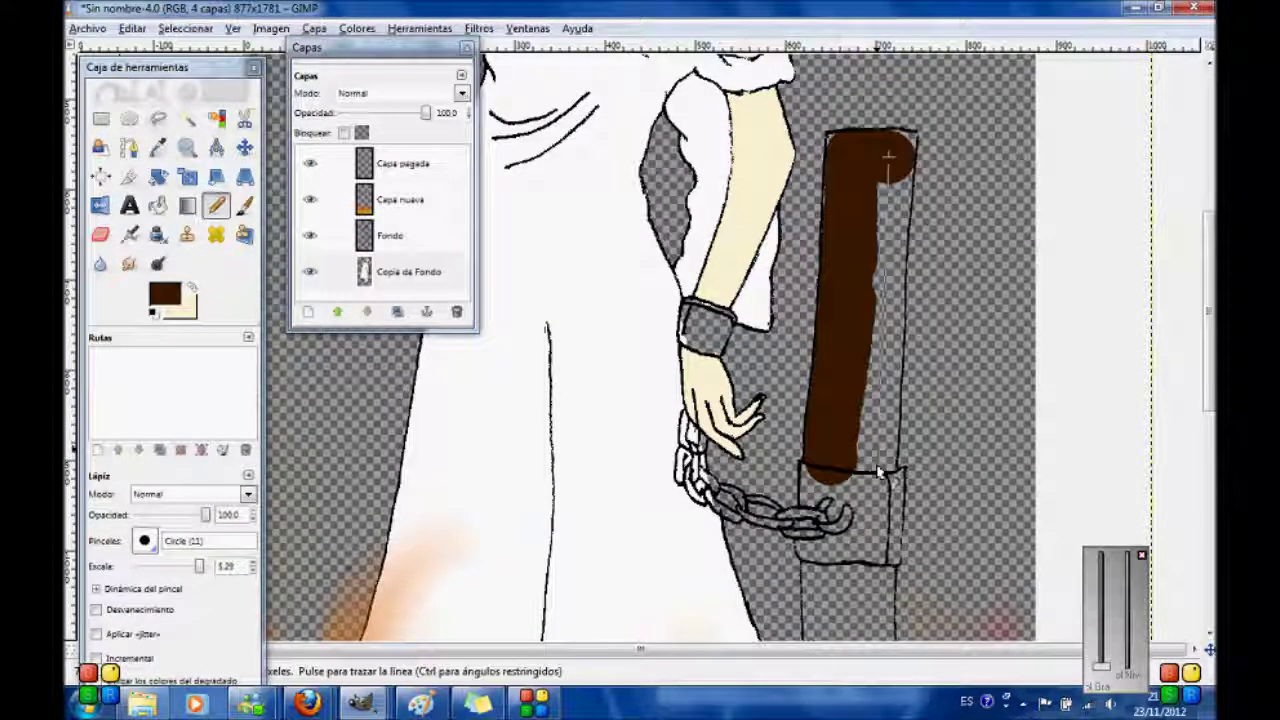
{"action": "key", "text": "plus"}
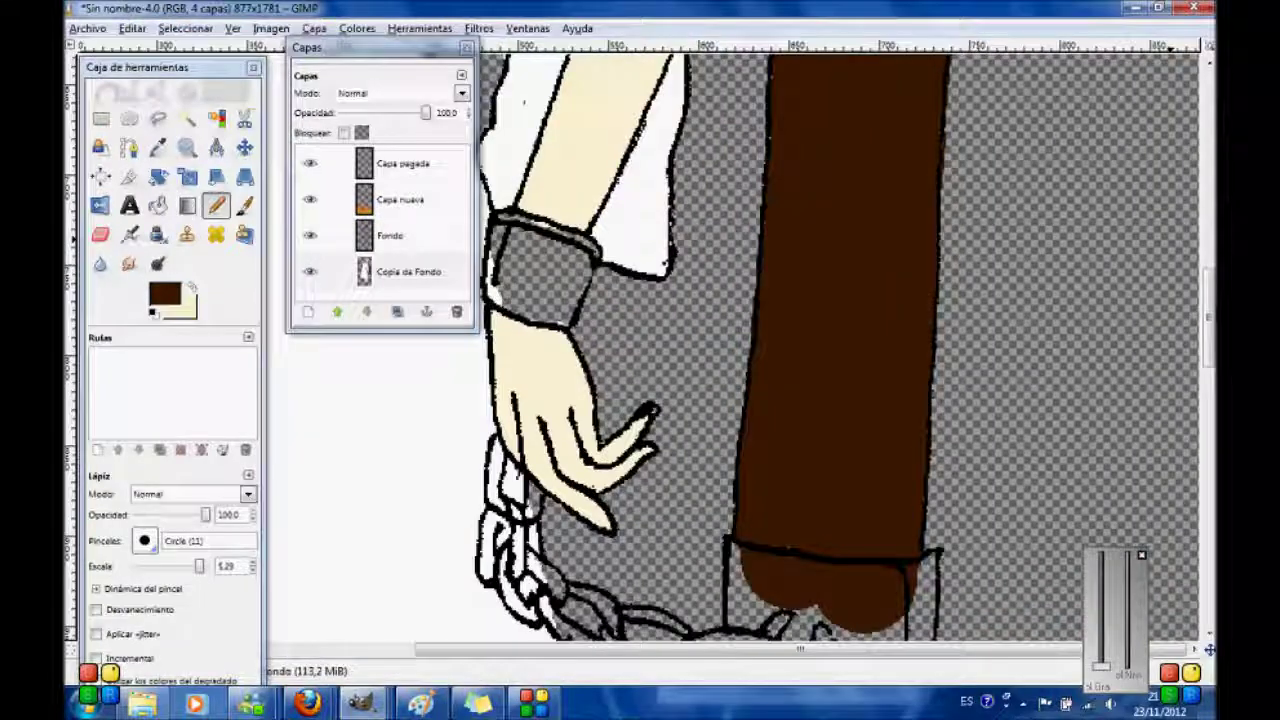
{"action": "scroll", "coordinate": [829, 334], "scroll_direction": "up", "scroll_amount": 5}
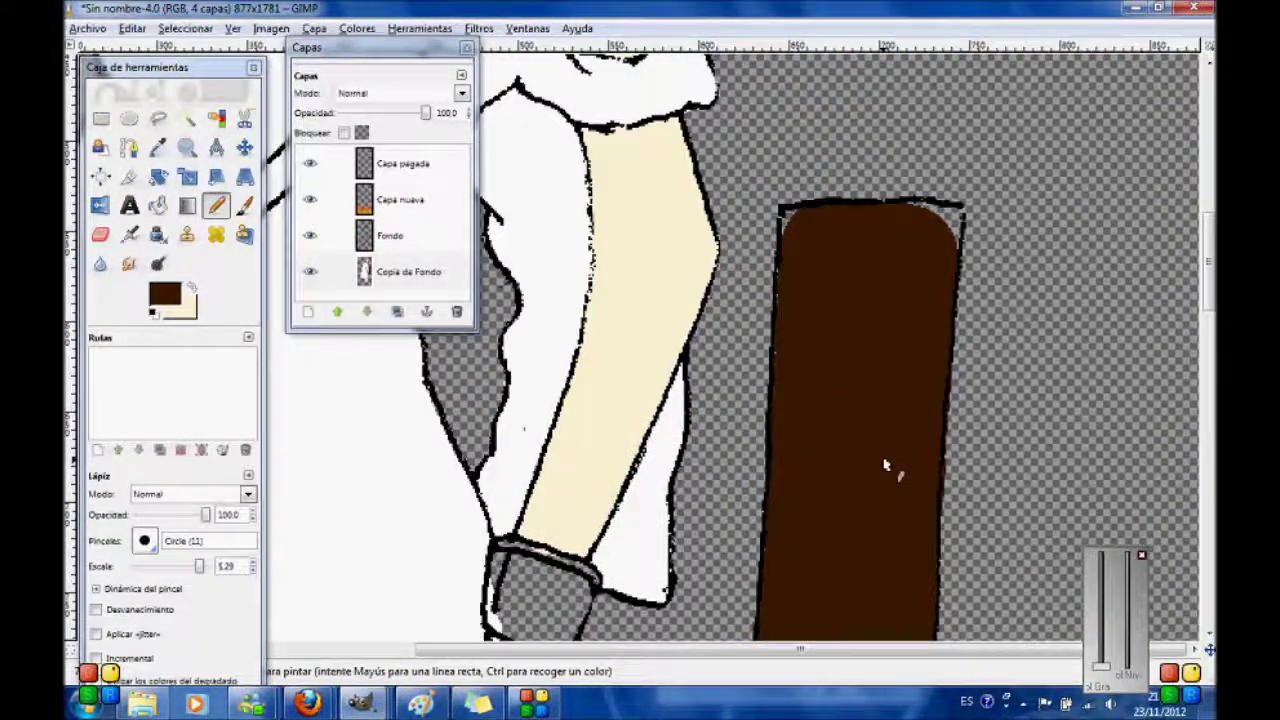
{"action": "left_click", "coordinate": [790, 206]}
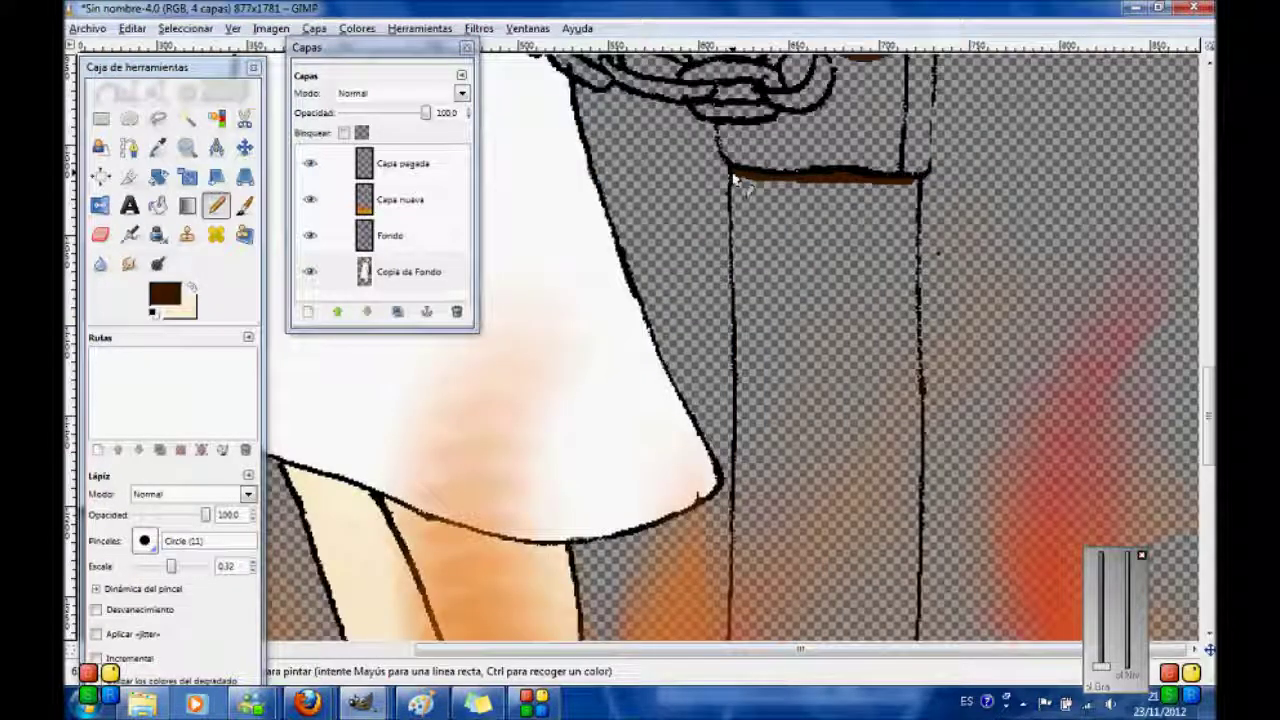
Trace the inside edges of the lower post in dark brown with the pencil at scale 0.32 and activate Bucket Fill
{"action": "scroll", "coordinate": [735, 180], "scroll_direction": "down", "scroll_amount": 5}
{"action": "scroll", "coordinate": [1066, 457], "scroll_direction": "down", "scroll_amount": 3}
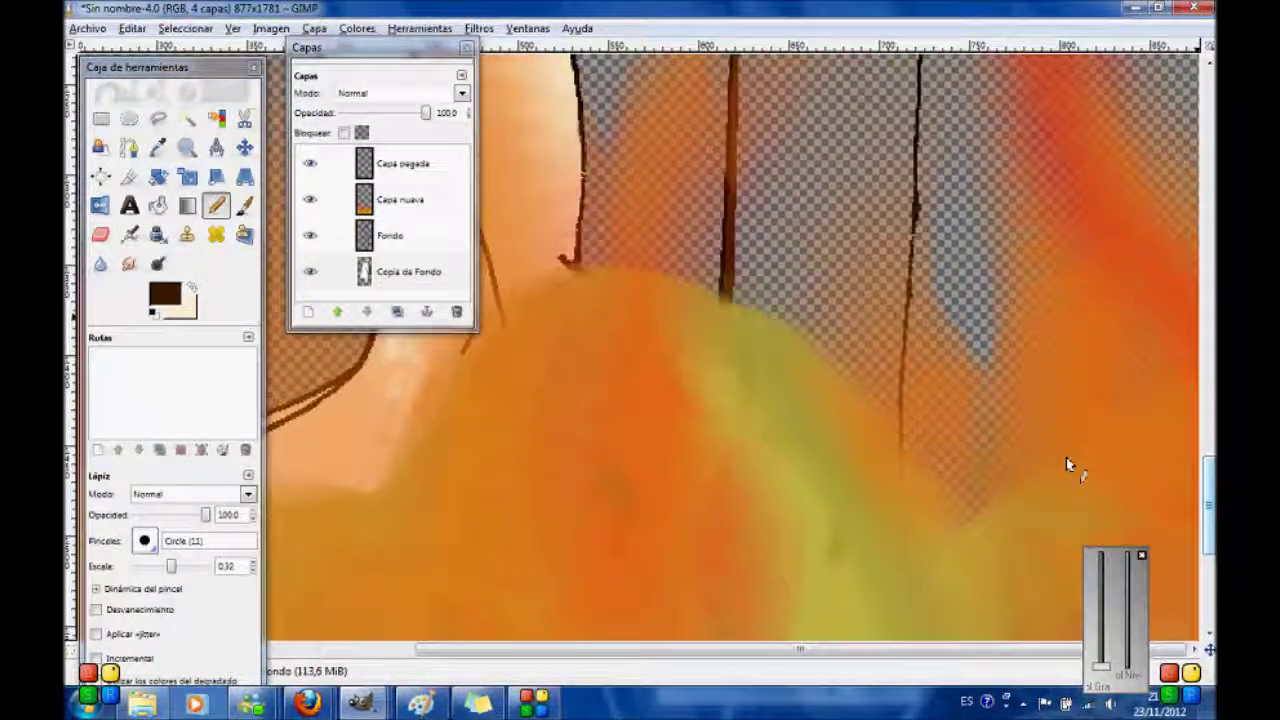
{"action": "left_click_drag", "start_coordinate": [900, 448], "coordinate": [910, 226]}
{"action": "scroll", "coordinate": [910, 270], "scroll_direction": "up", "scroll_amount": 5}
{"action": "left_click", "coordinate": [921, 350], "text": "shift"}
{"action": "scroll", "coordinate": [825, 308], "scroll_direction": "down", "scroll_amount": 5}
{"action": "key", "text": "shift+b"}
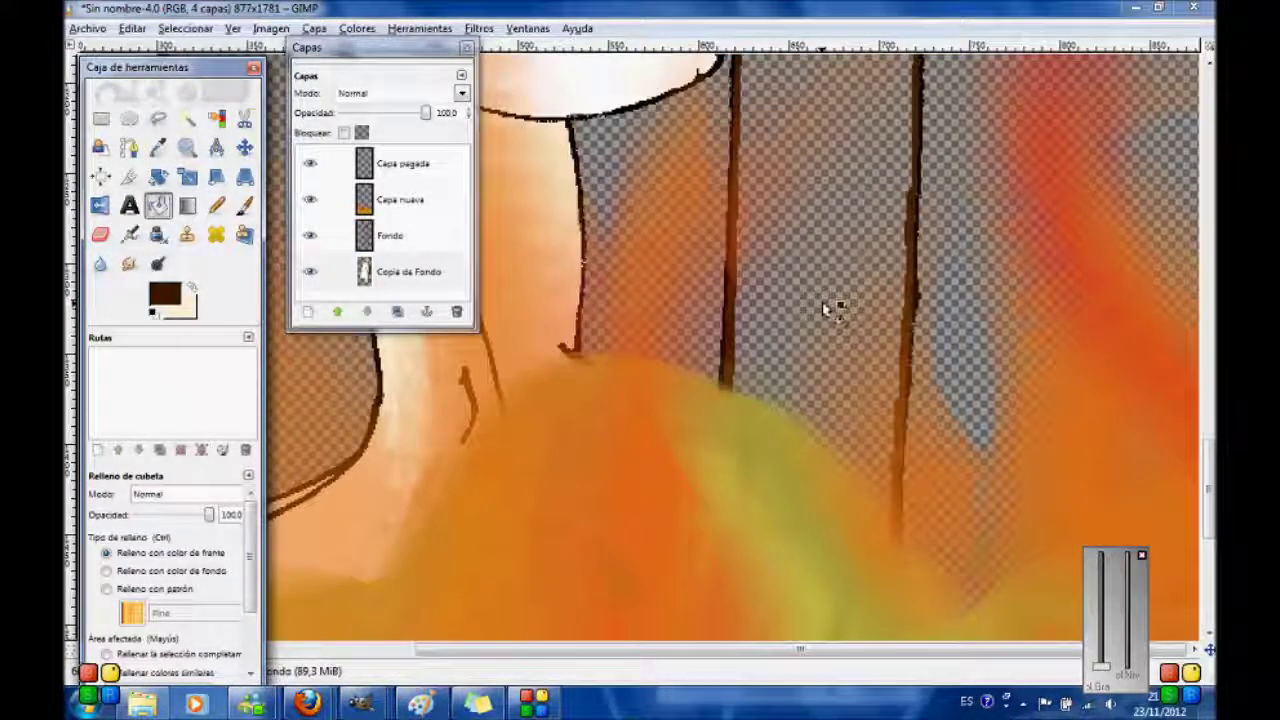
{"action": "scroll", "coordinate": [823, 304], "scroll_direction": "down", "scroll_amount": 3}
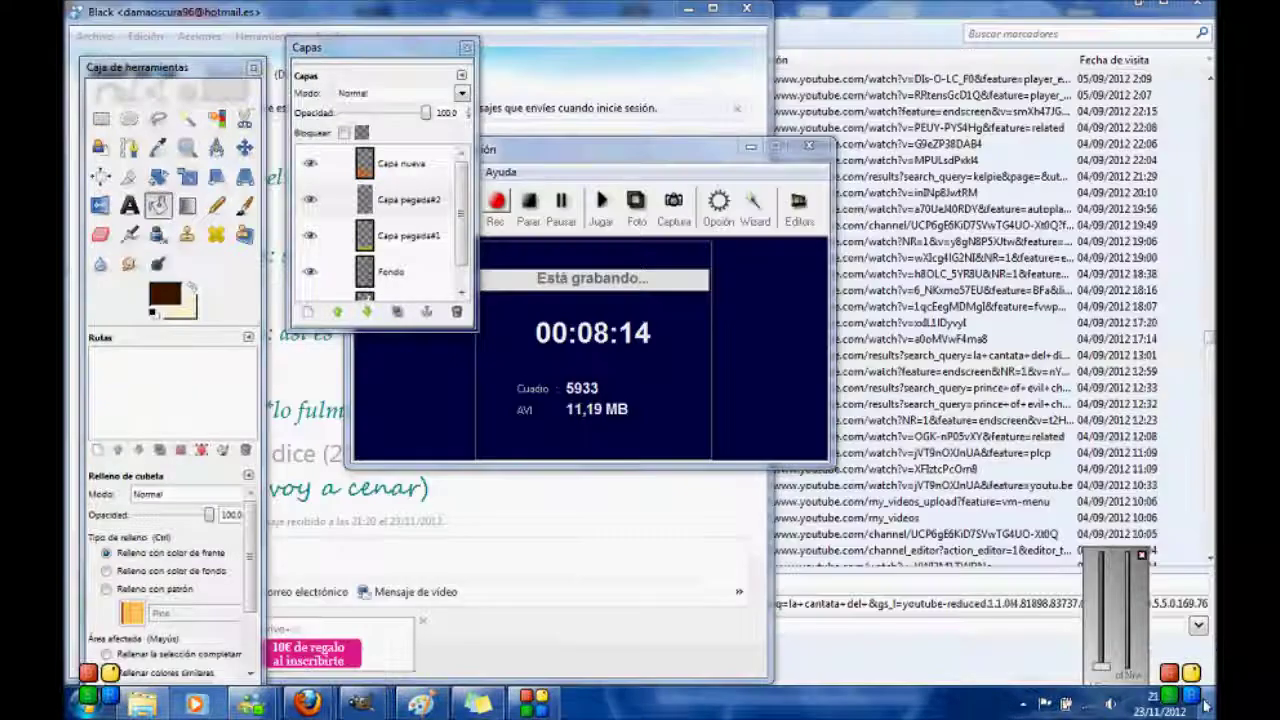
{"action": "left_click", "coordinate": [1193, 698]}
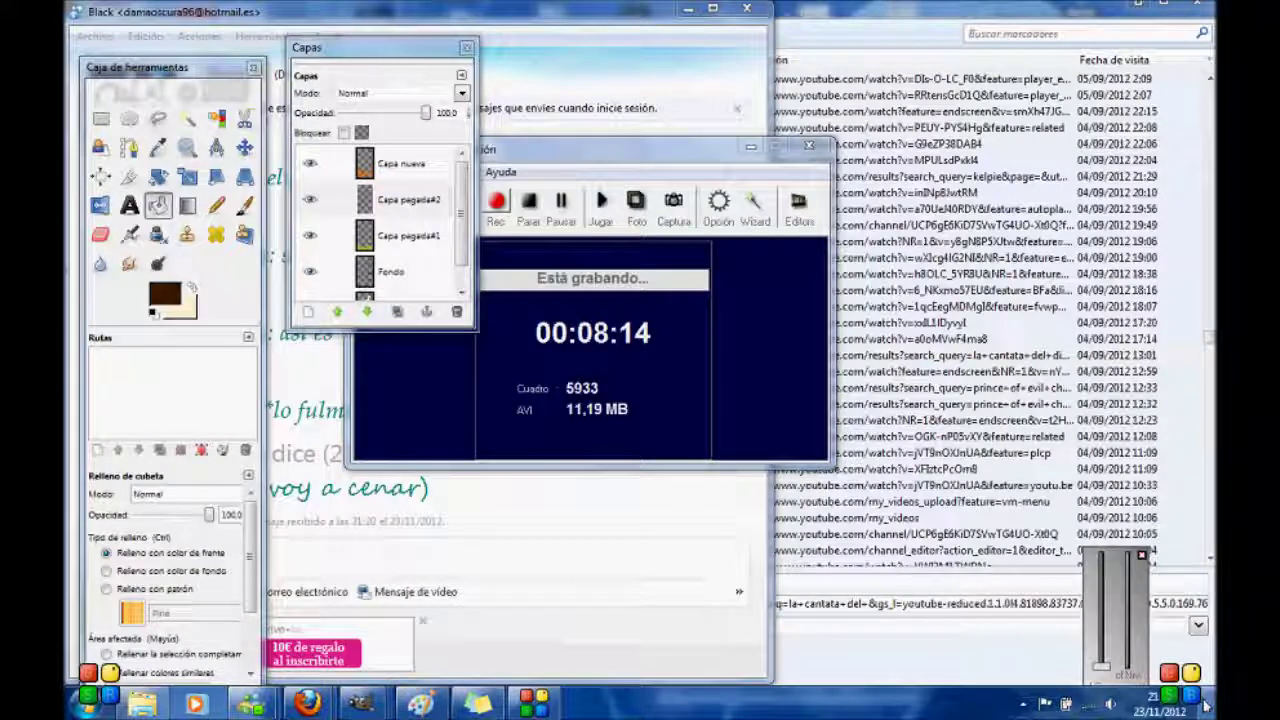